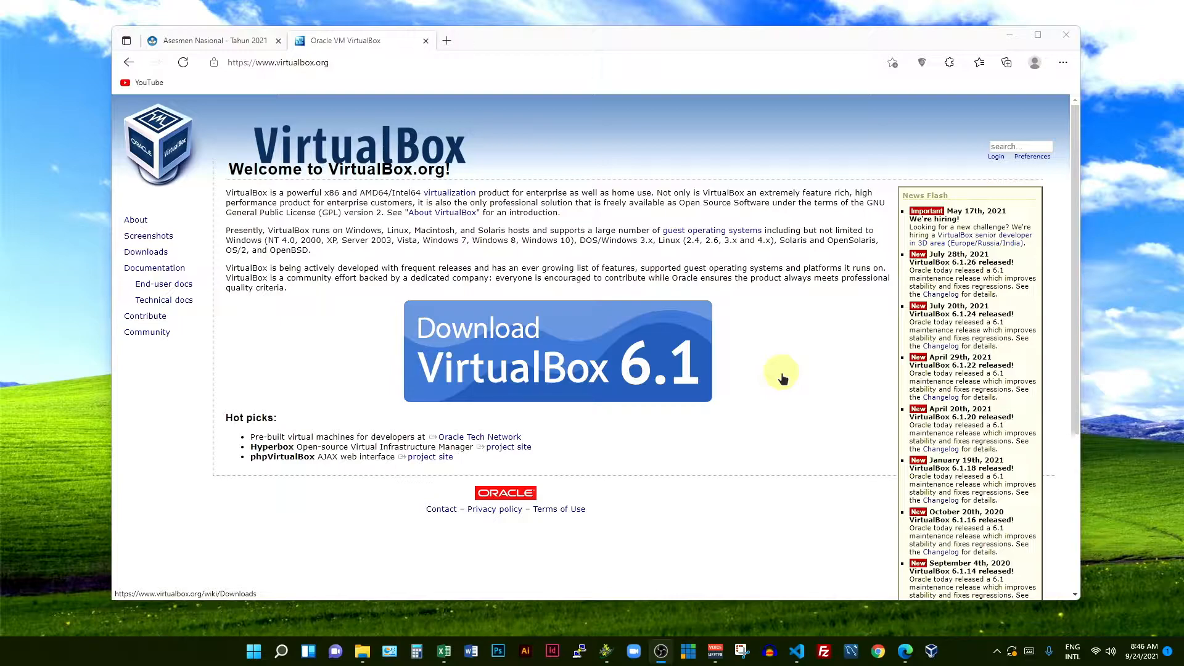
# Examine the host computer's device and Windows specifications in the system settings, and close them
pyautogui.rightClick(253, 651)
pyautogui.click(222, 522)
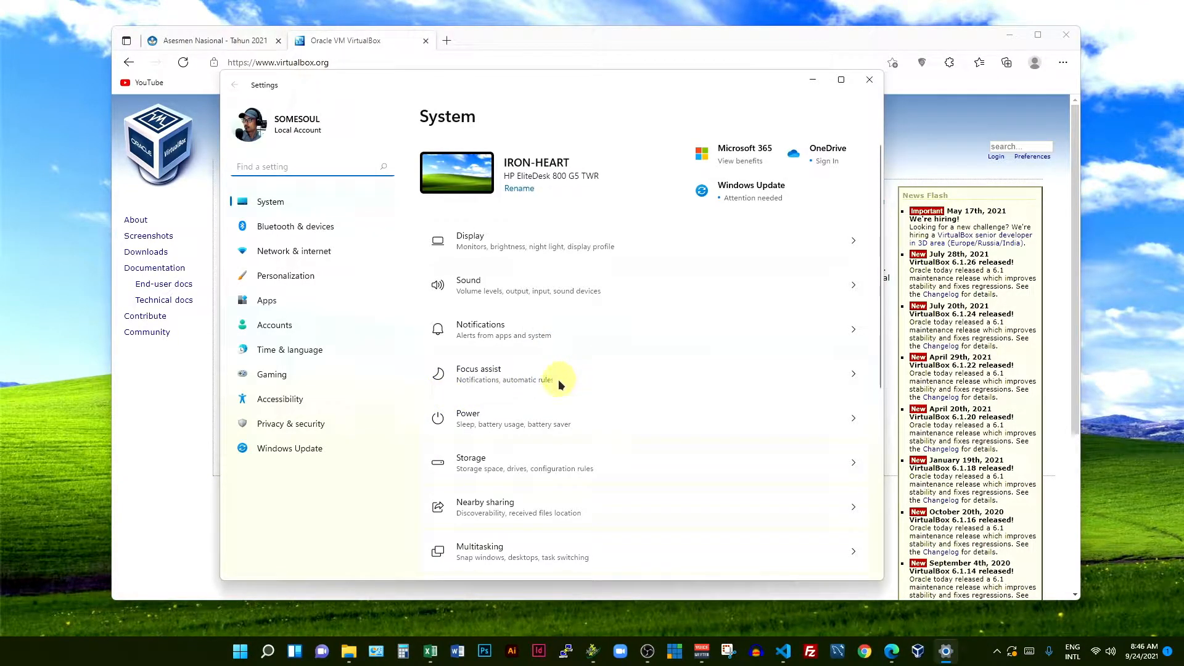
pyautogui.scroll(-5, 564, 402)
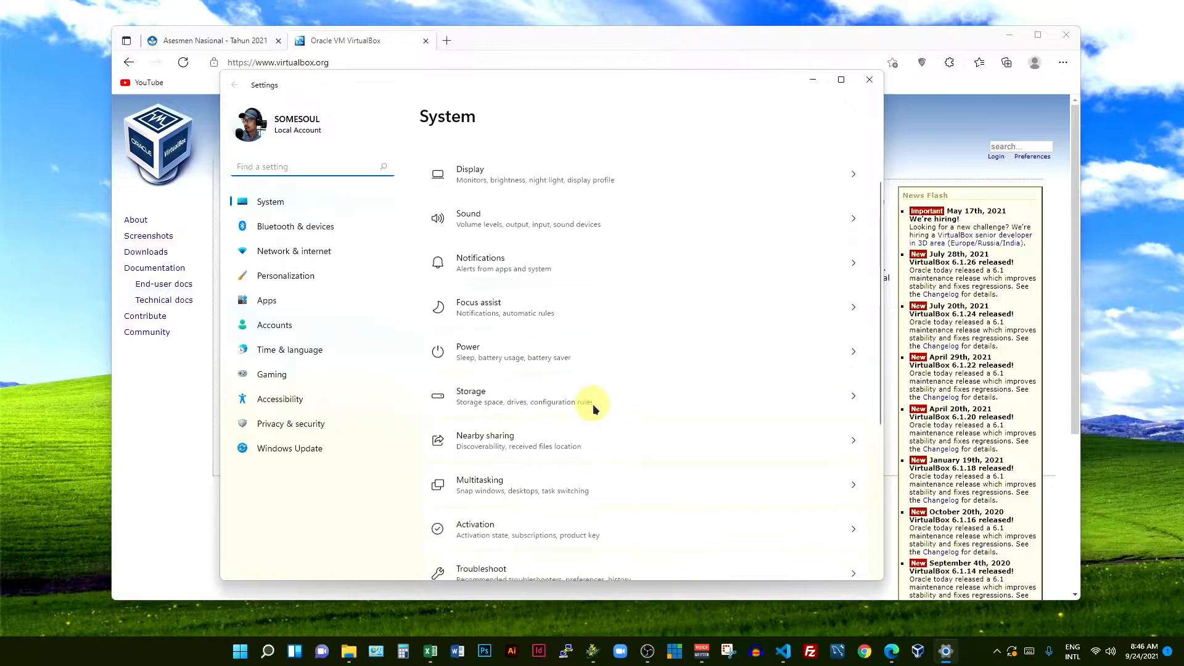
pyautogui.scroll(-1, 550, 498)
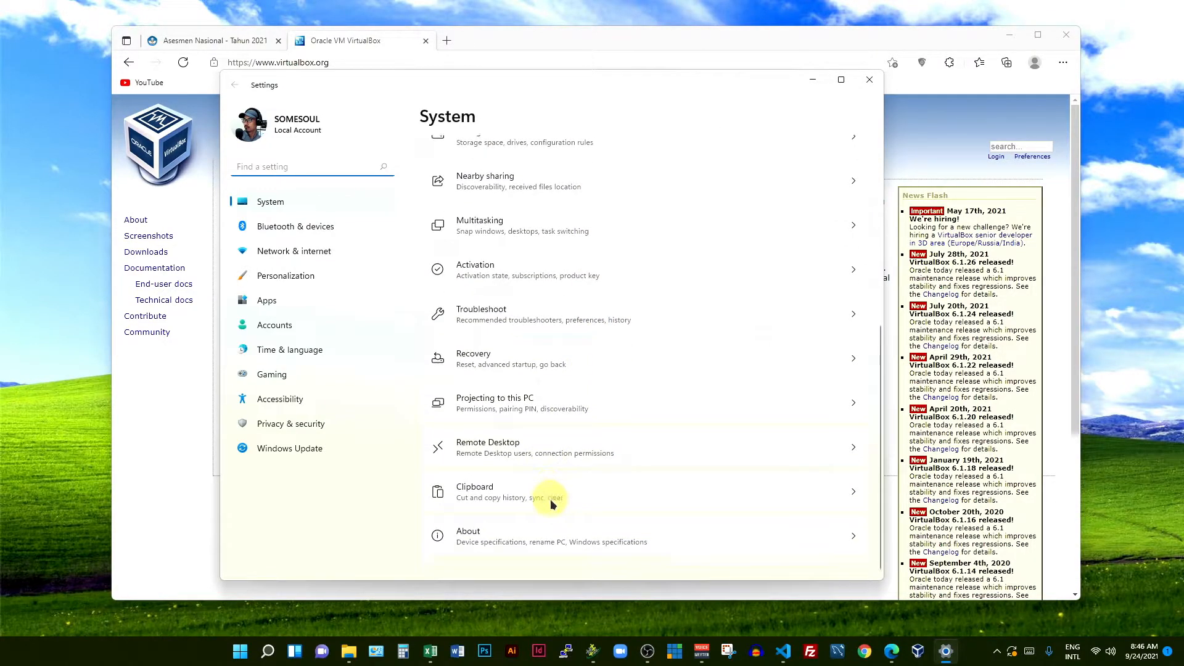
pyautogui.click(521, 525)
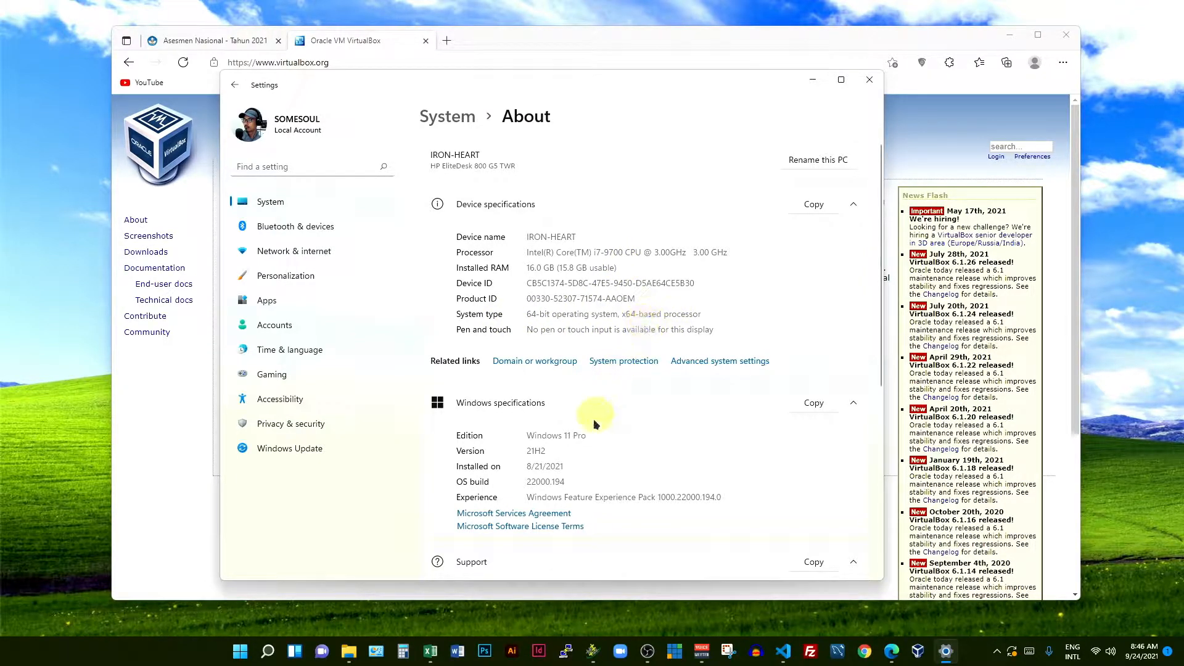
pyautogui.scroll(-3, 579, 442)
pyautogui.scroll(-1, 594, 434)
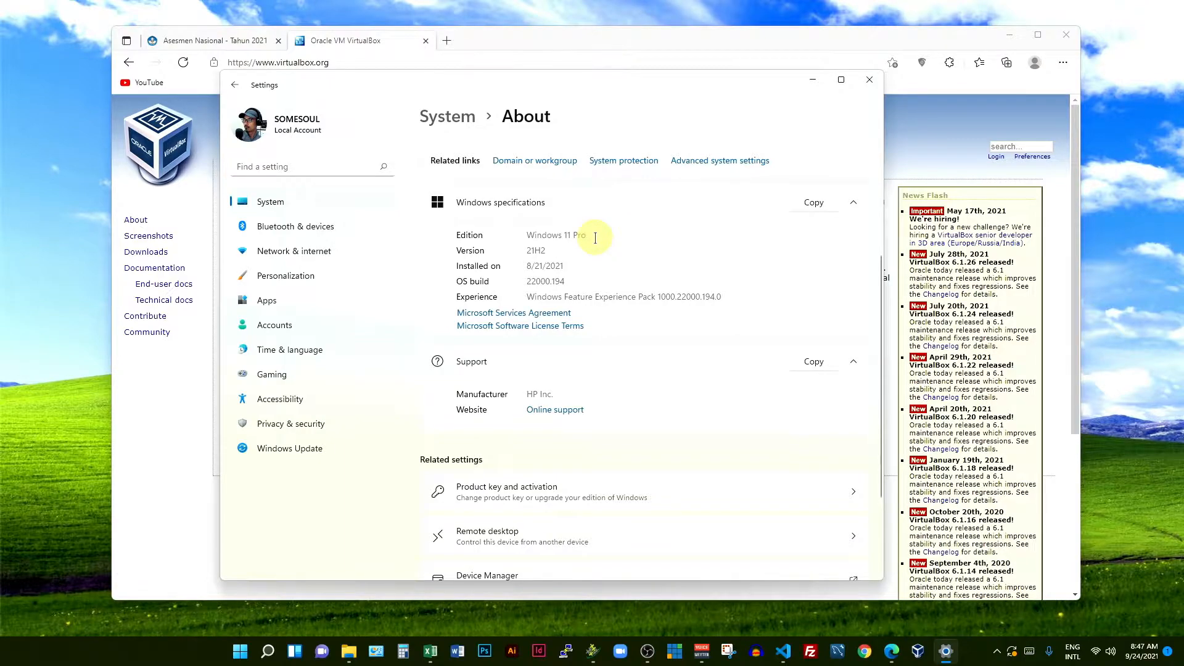
pyautogui.hotkey('alt', 'F4')
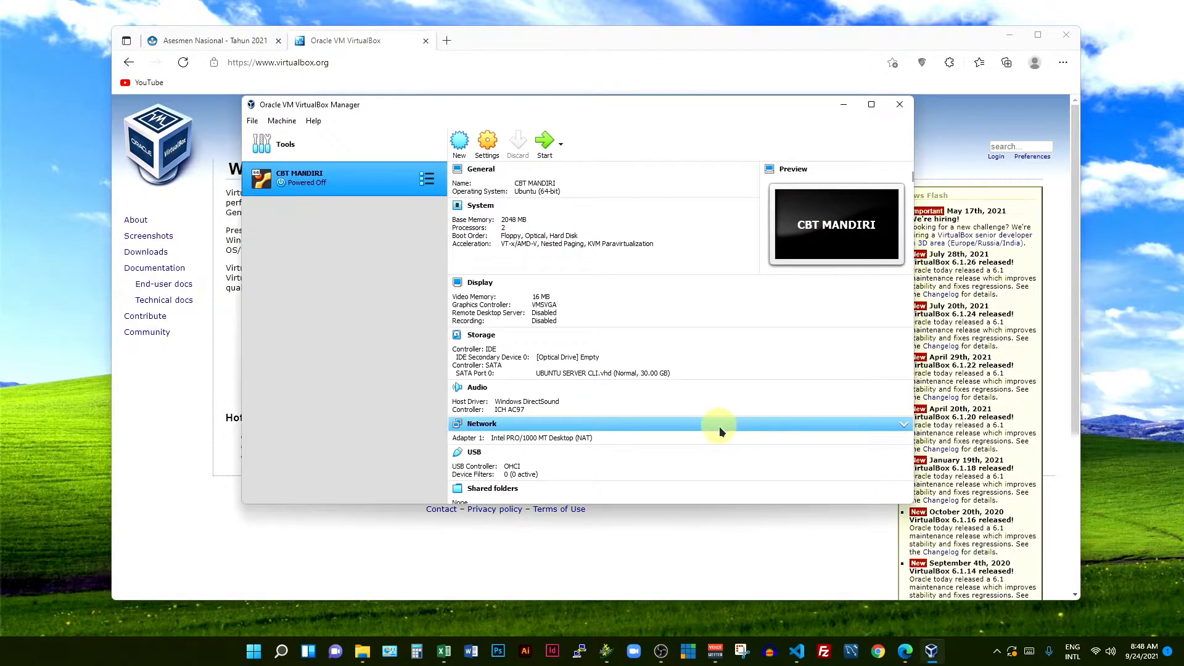
# Check the installed VirtualBox version in VirtualBox Manager and close the version information
pyautogui.click(313, 120)
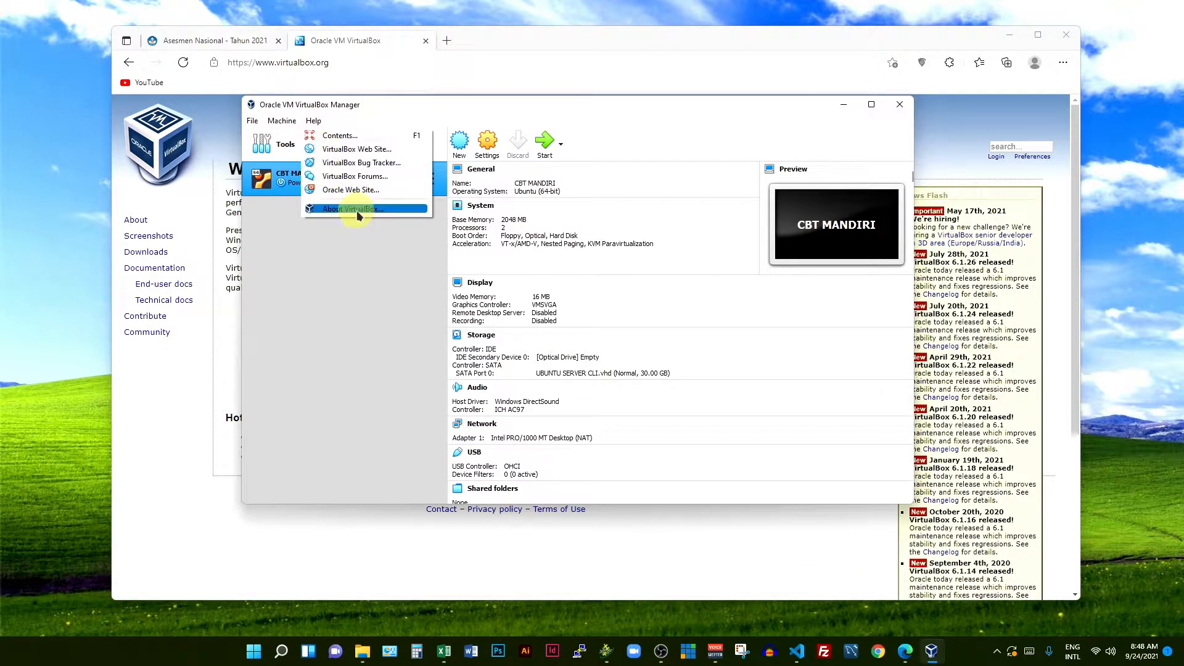
pyautogui.click(358, 209)
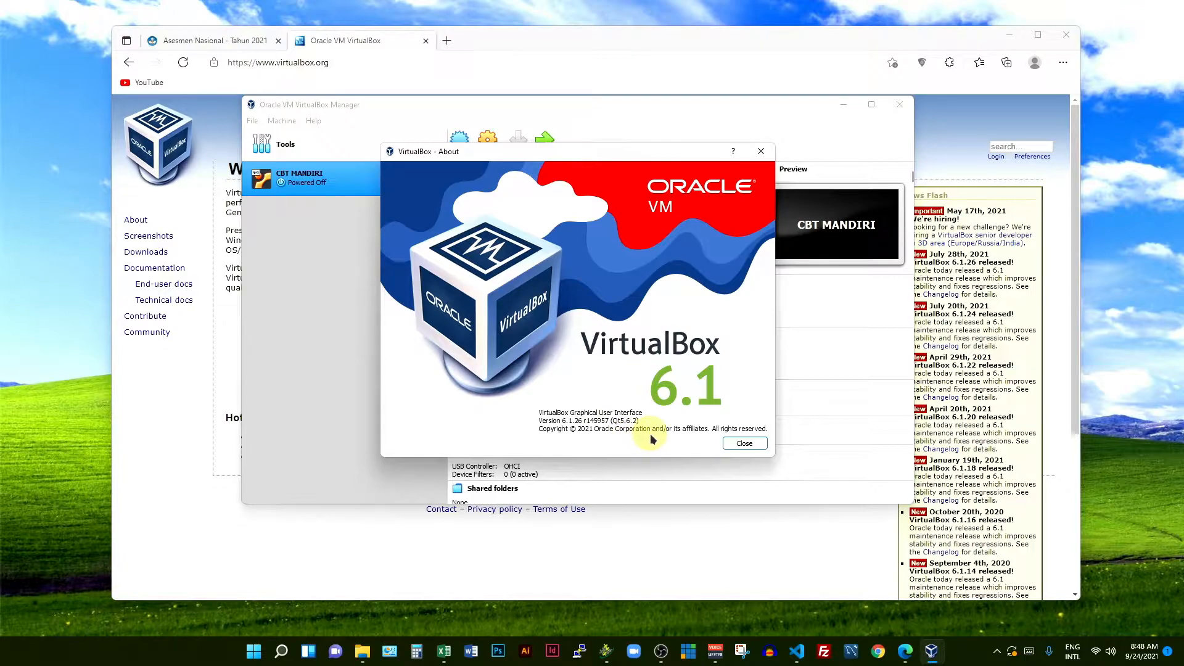
pyautogui.click(742, 444)
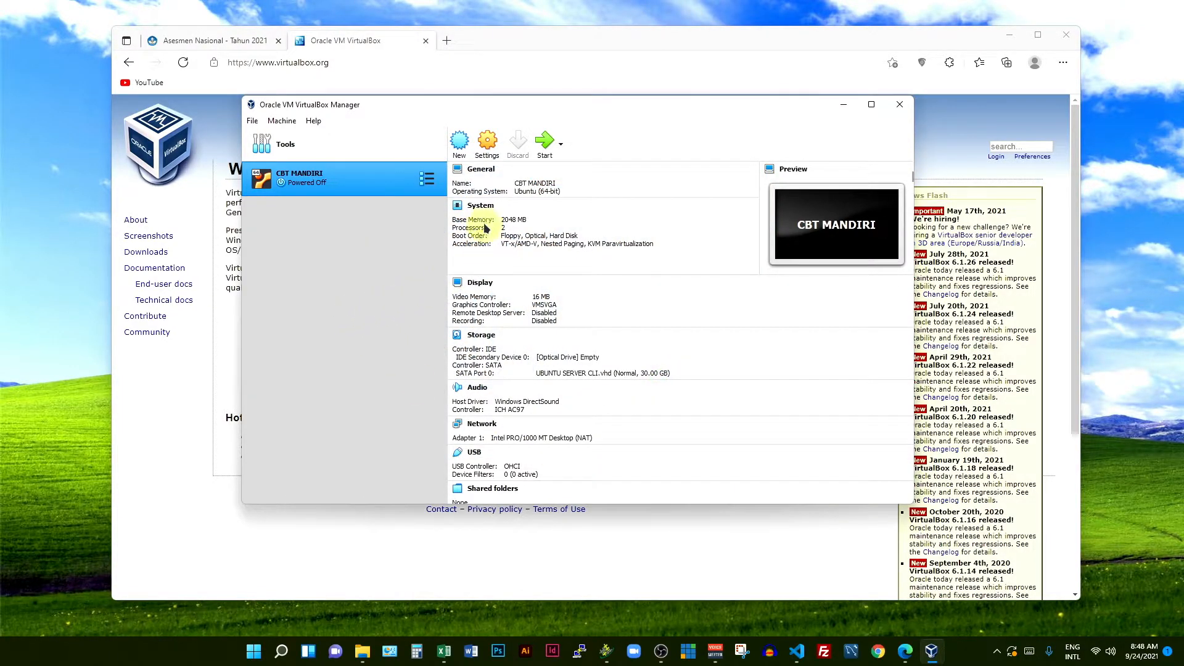
# Start creating a virtual machine in VirtualBox and name it ANBK-2021-WIN-11
pyautogui.click(460, 141)
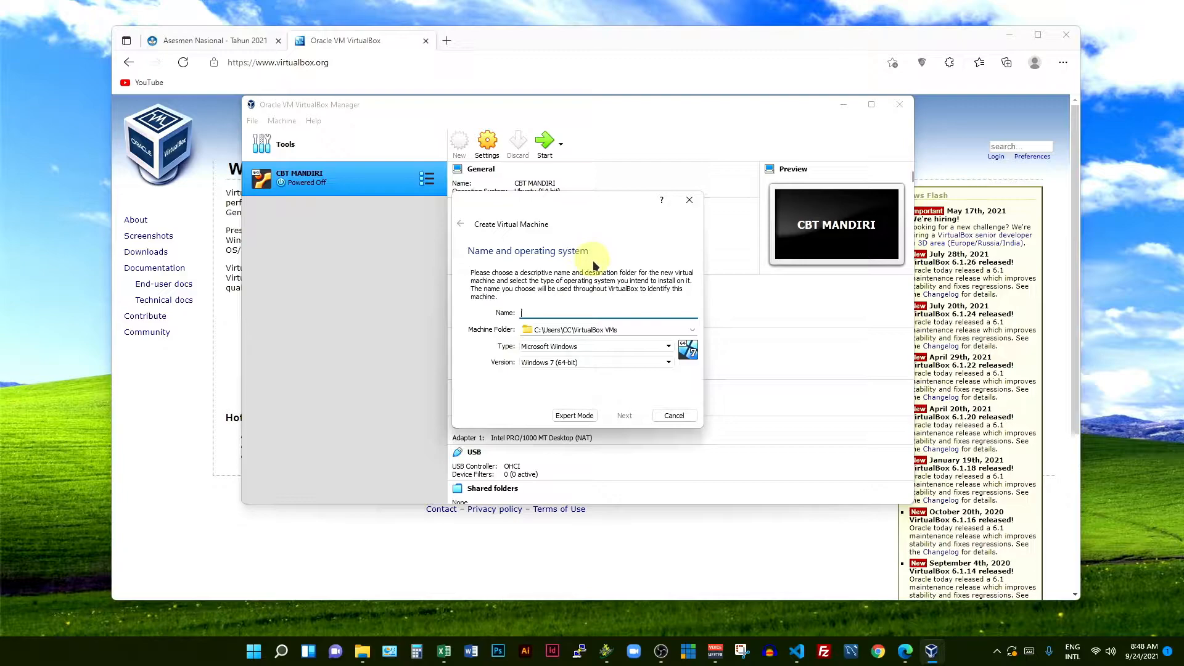
pyautogui.write('ANBK-21')
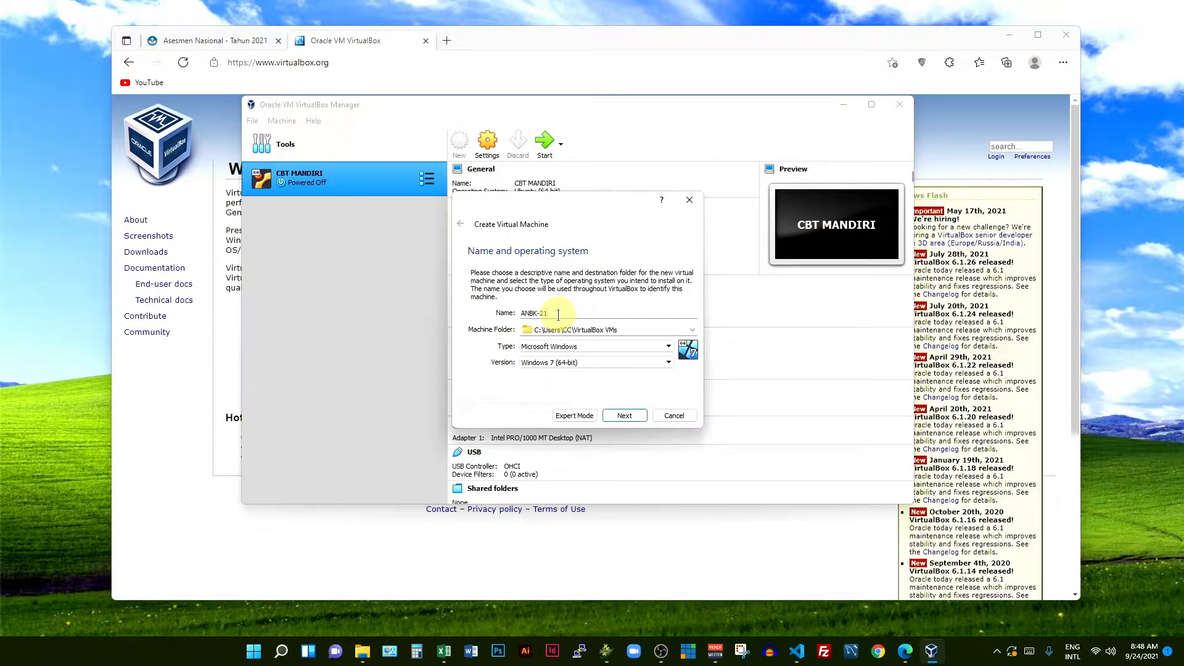
pyautogui.press('BackSpace')
pyautogui.write('021-WIN-11')
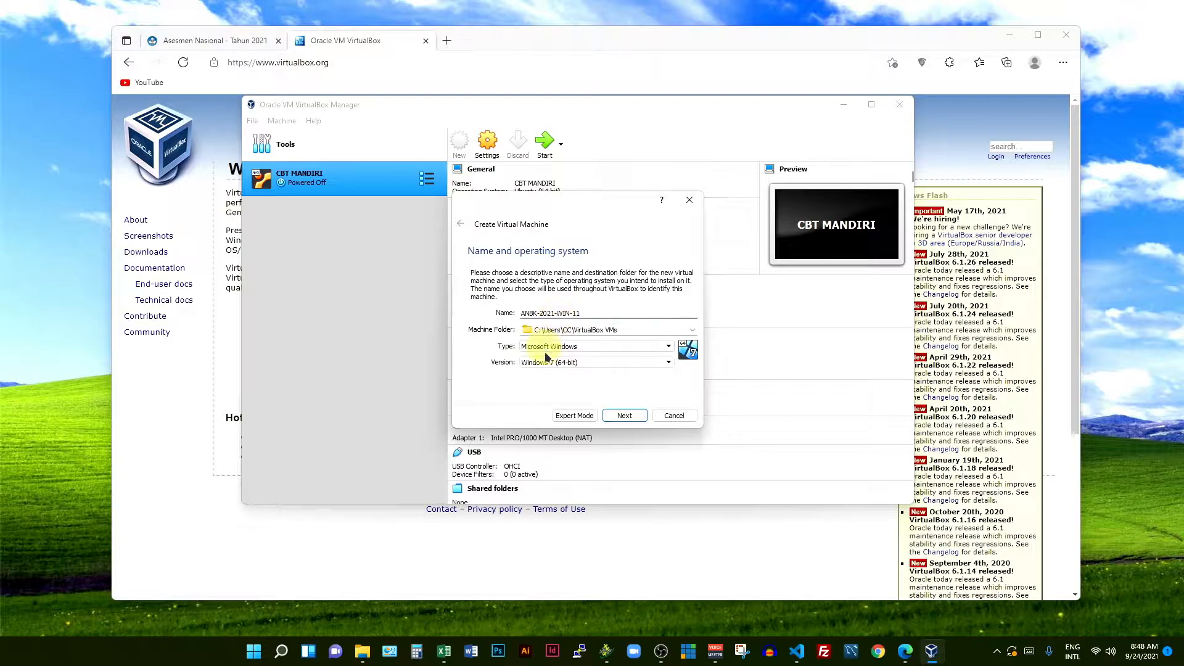
# Set the guest system to Microsoft Windows, version Windows 10 (64-bit), and allocate 8192 MB of memory
pyautogui.click(669, 347)
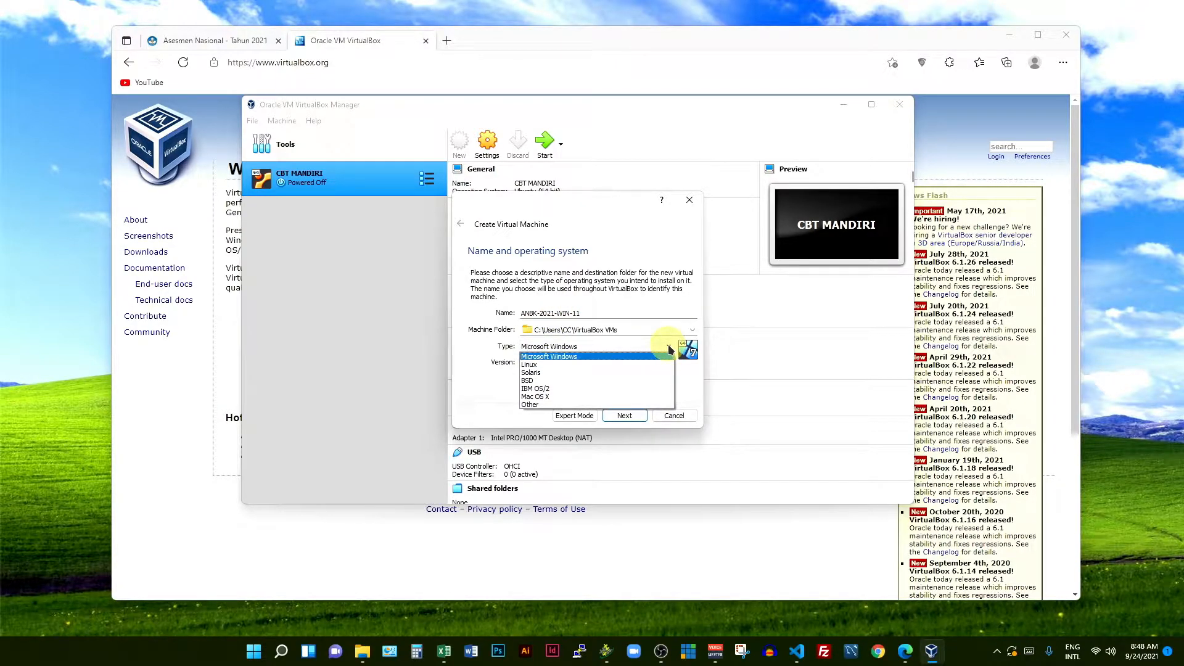
pyautogui.click(557, 356)
pyautogui.click(631, 362)
pyautogui.scroll(-2, 596, 424)
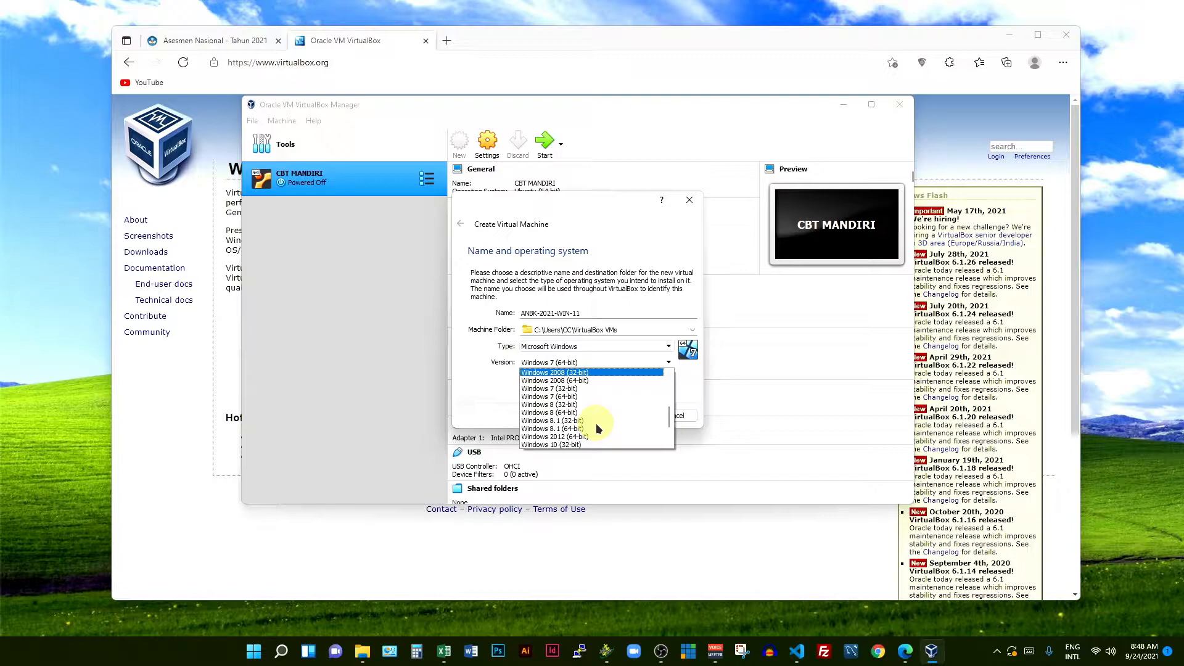
pyautogui.scroll(-2, 595, 423)
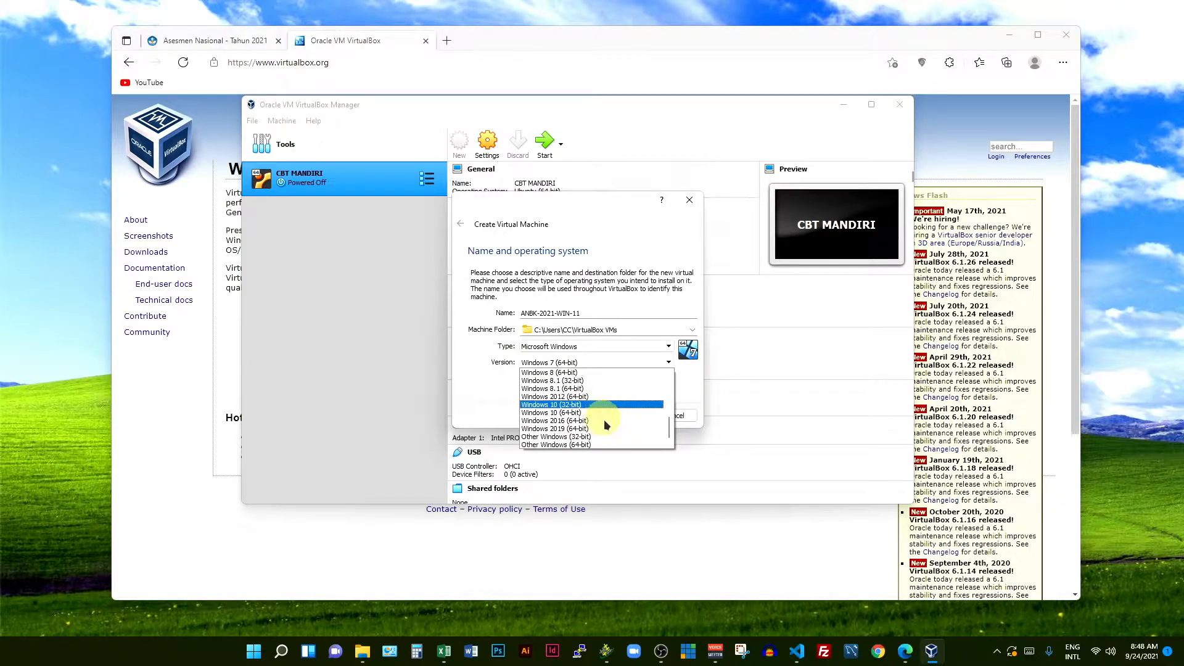
pyautogui.click(571, 413)
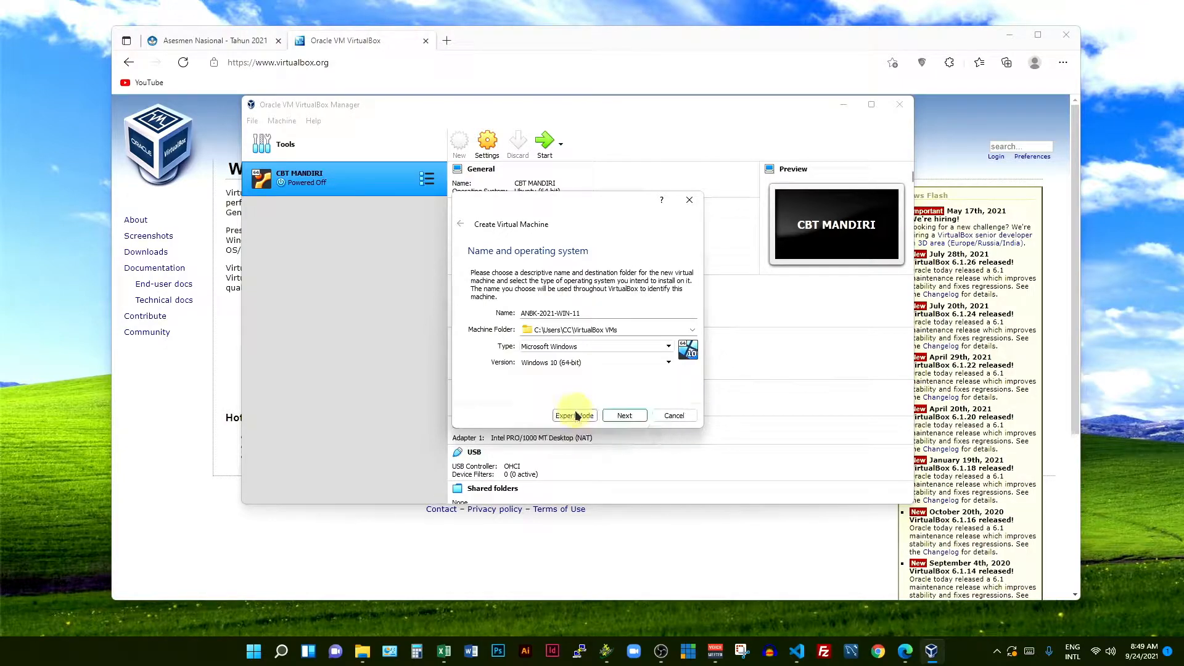
pyautogui.click(625, 417)
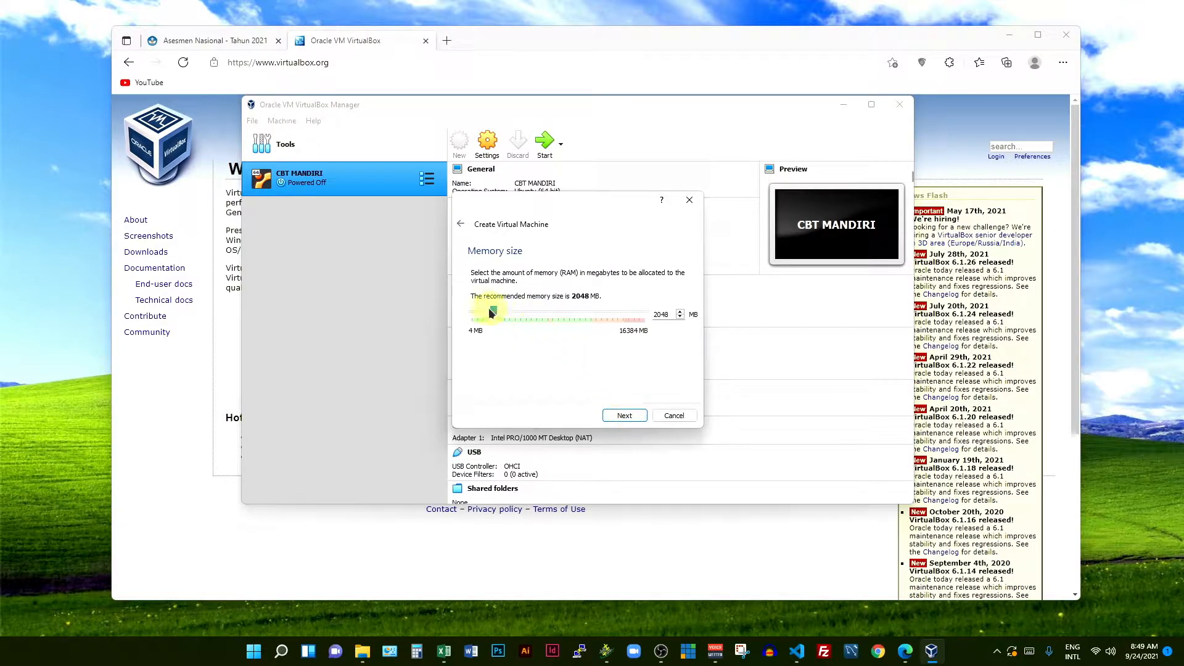
pyautogui.moveTo(497, 308); pyautogui.dragTo(557, 312)
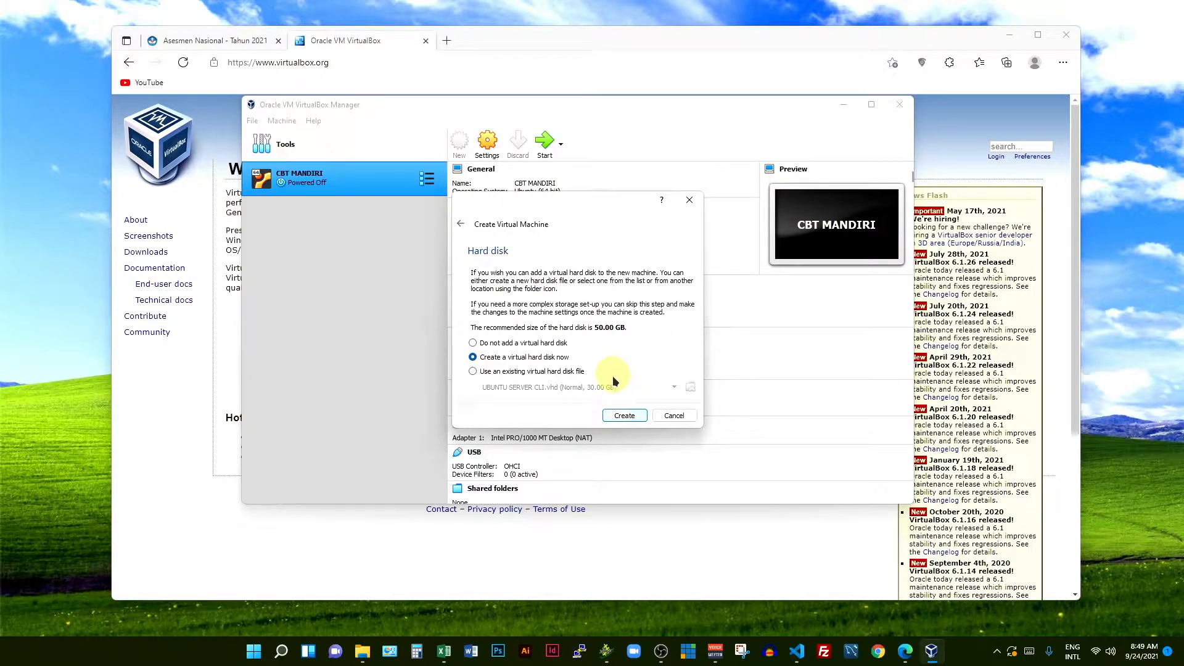
# Choose to use an existing virtual hard disk file and browse to the AKM-2021 folder on drive C
pyautogui.click(532, 371)
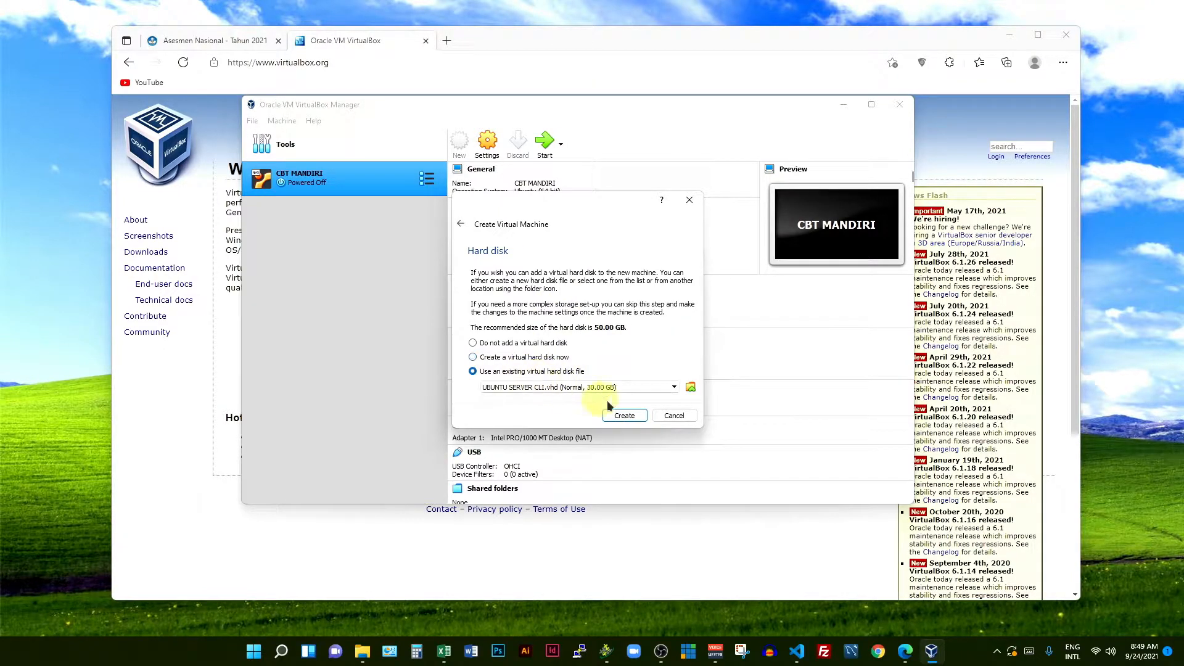
pyautogui.click(690, 387)
pyautogui.click(406, 249)
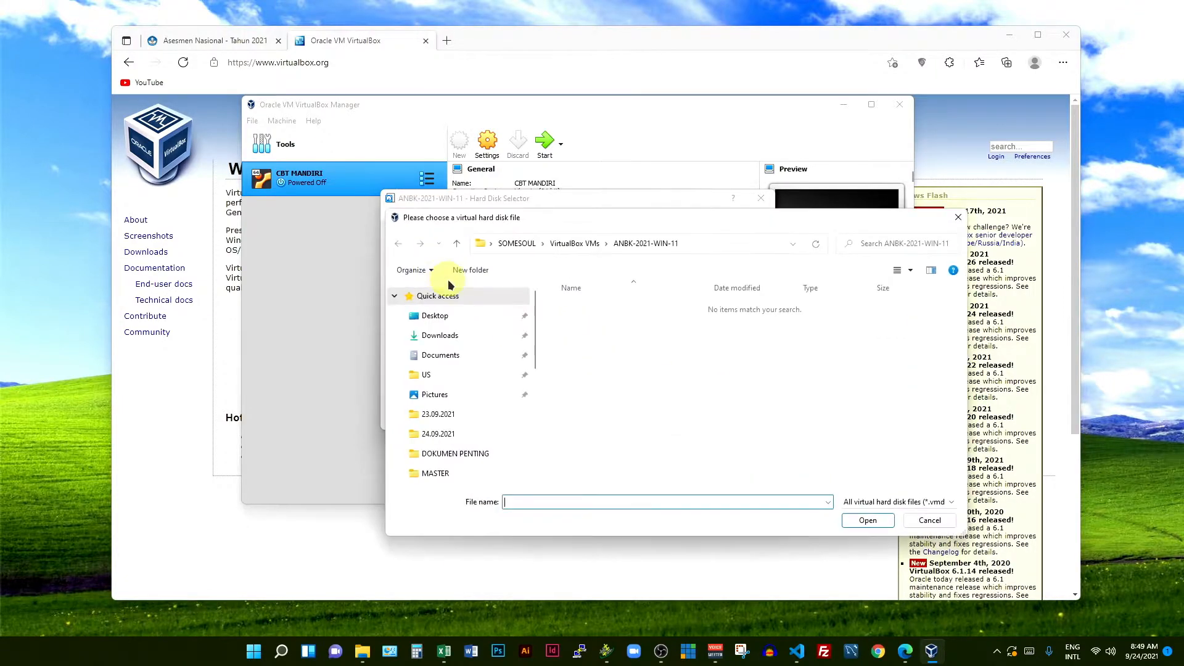
pyautogui.scroll(-2, 500, 404)
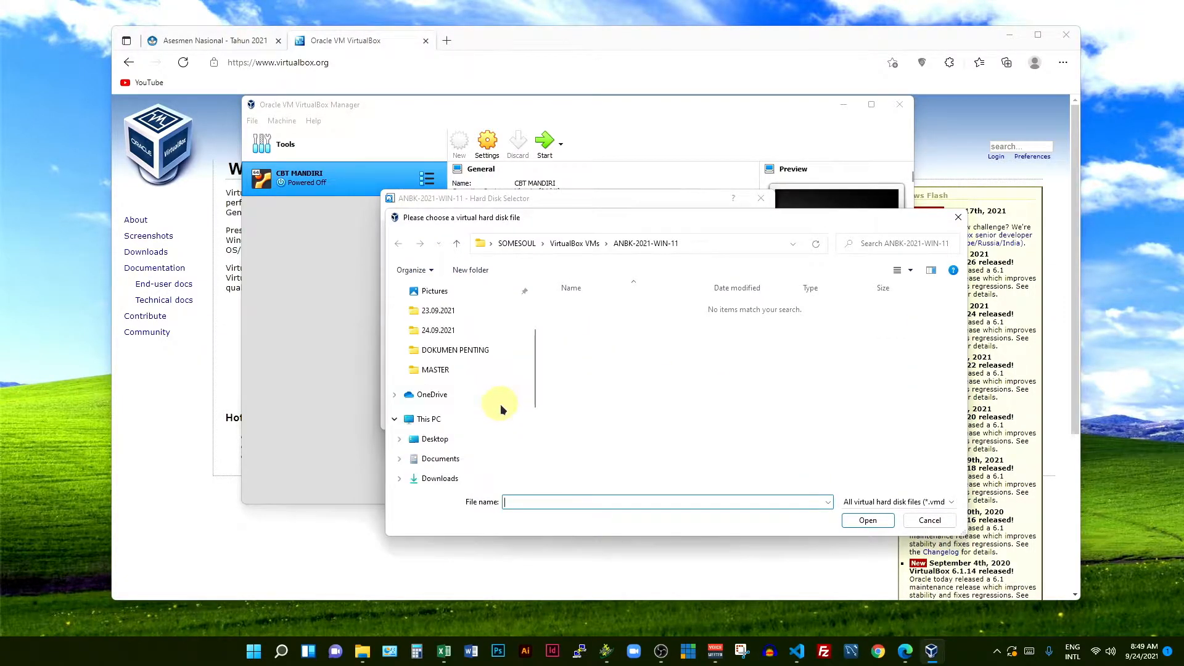
pyautogui.scroll(-1, 484, 411)
pyautogui.scroll(-5, 461, 439)
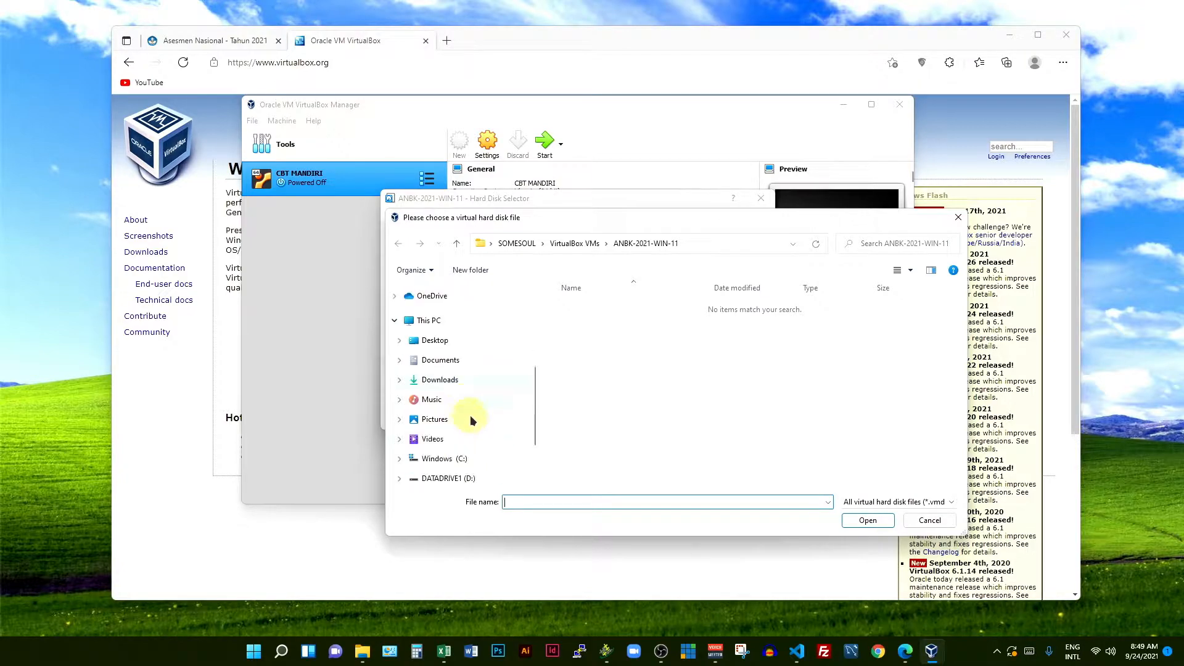
pyautogui.click(459, 410)
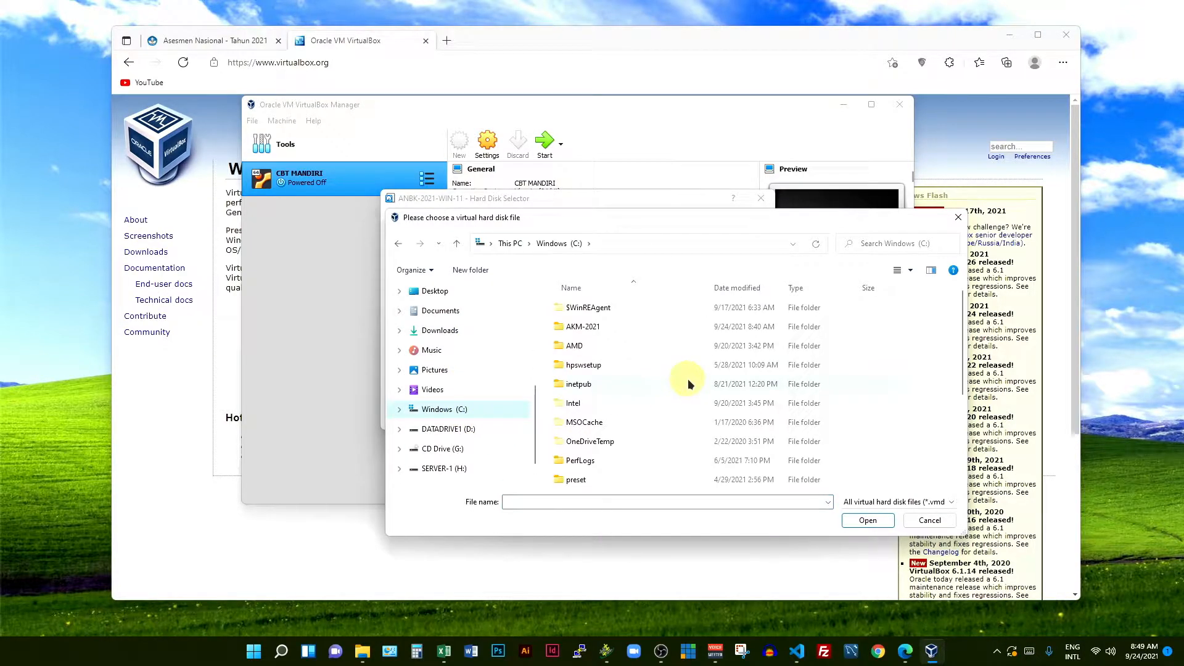
pyautogui.scroll(-3, 694, 387)
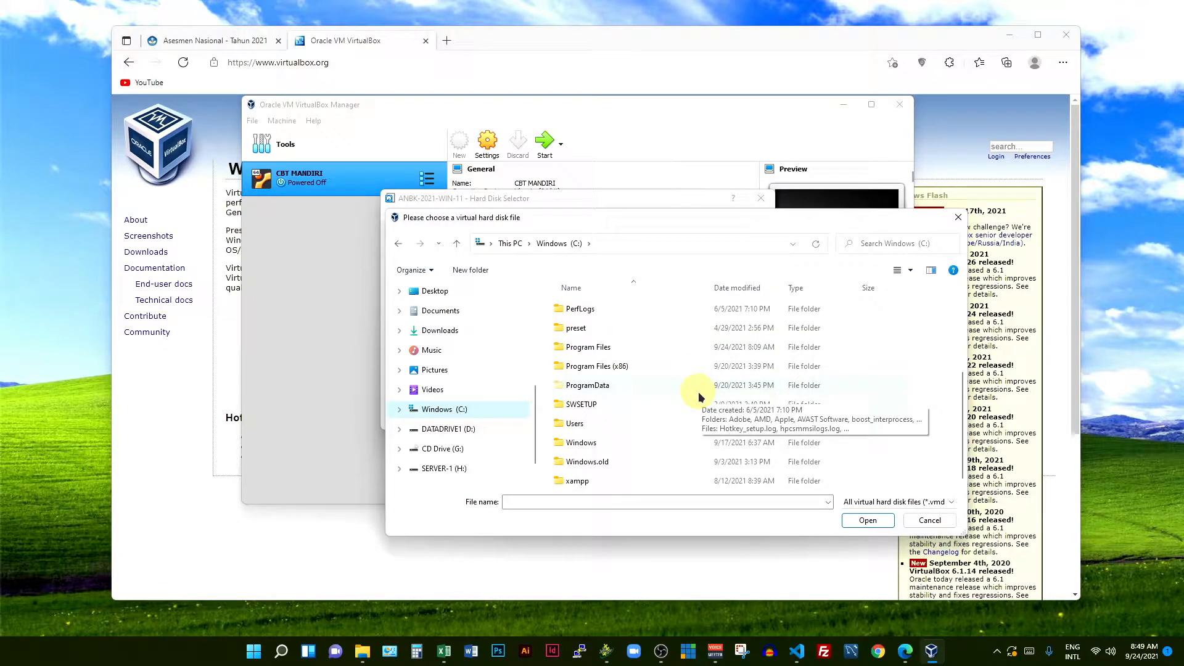
pyautogui.scroll(3, 671, 415)
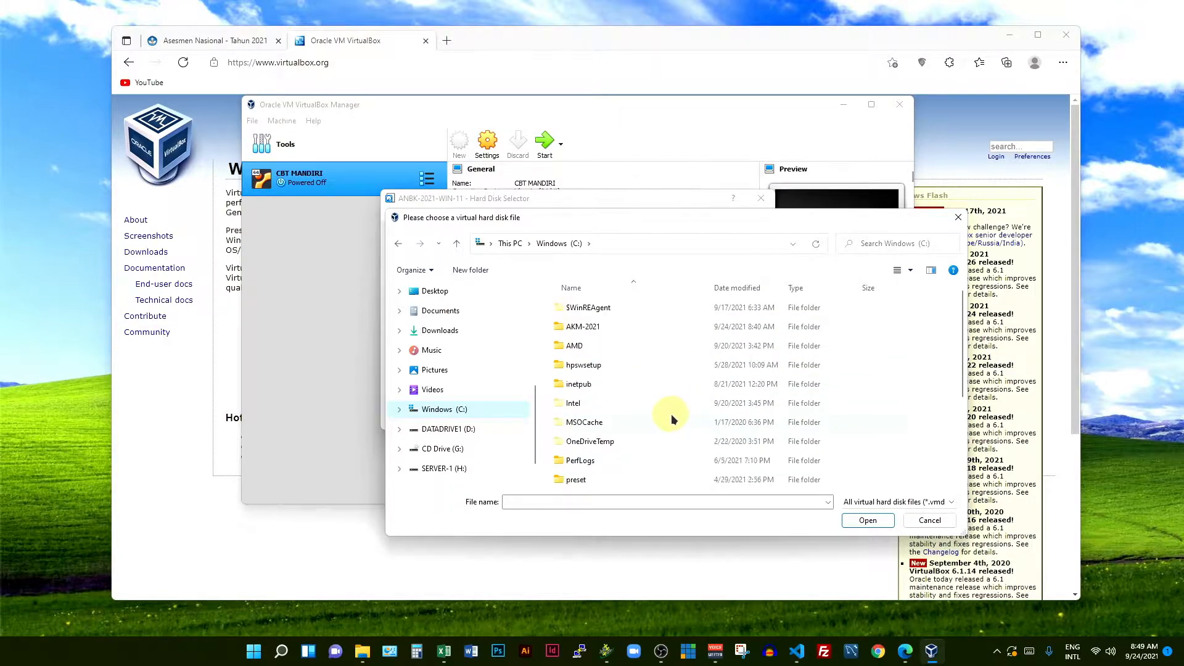
pyautogui.doubleClick(604, 327)
# Select ANBK-2021.vhd as the machine's hard disk and create the virtual machine
pyautogui.click(601, 311)
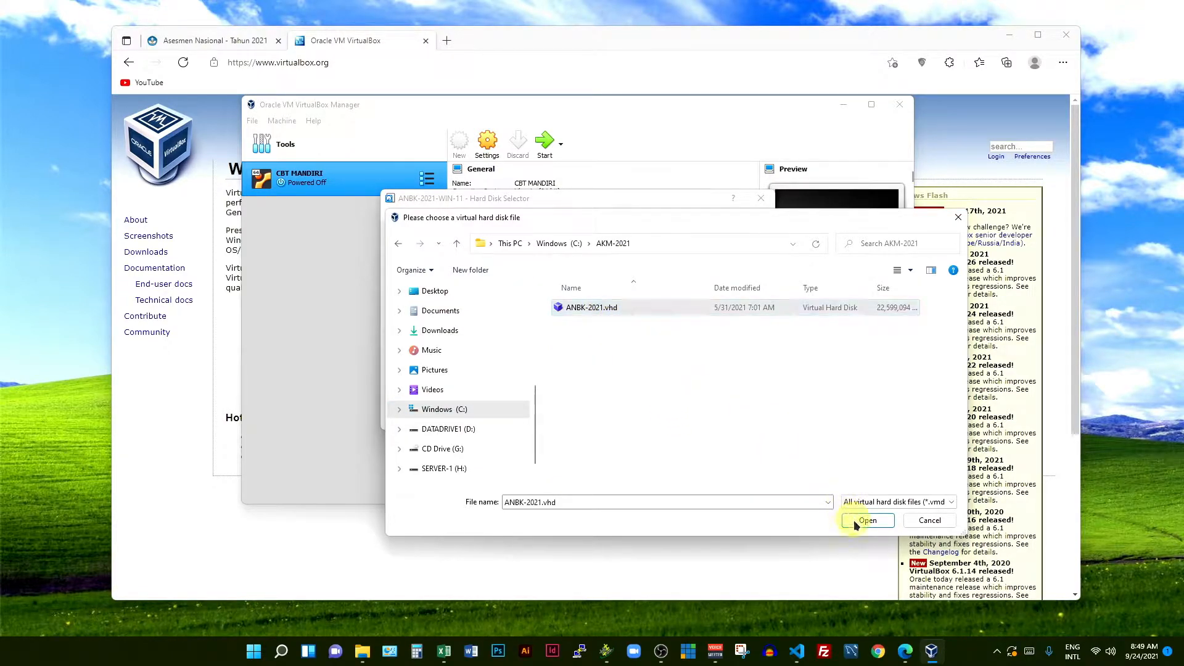
pyautogui.click(854, 520)
pyautogui.click(701, 418)
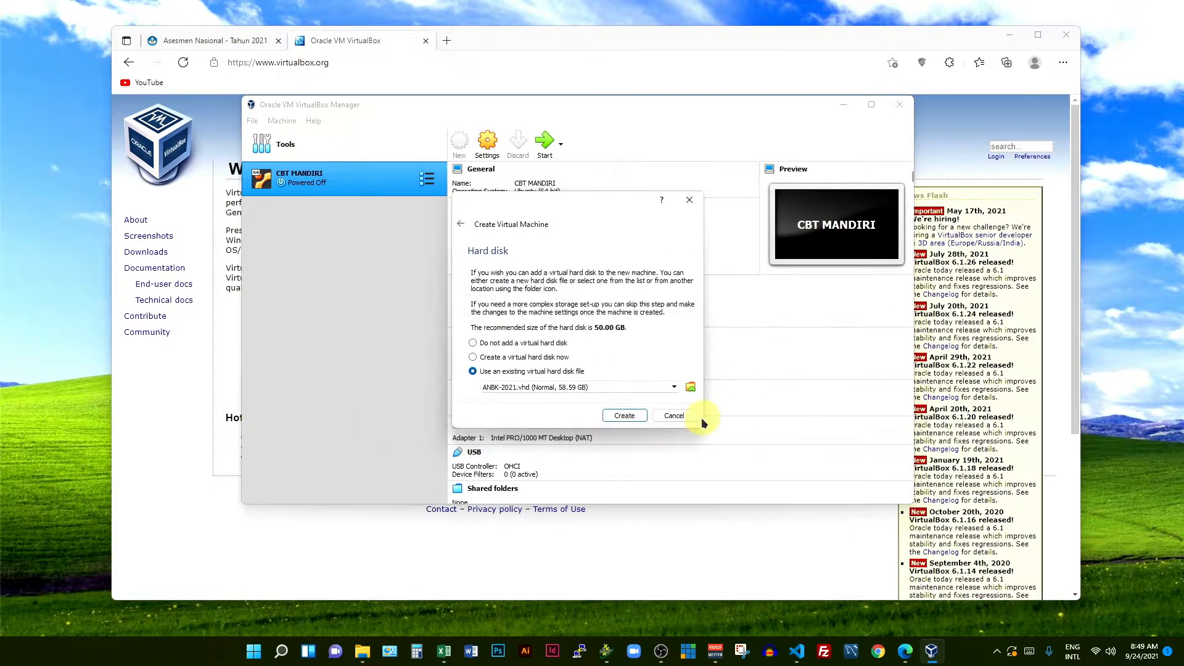
pyautogui.click(629, 416)
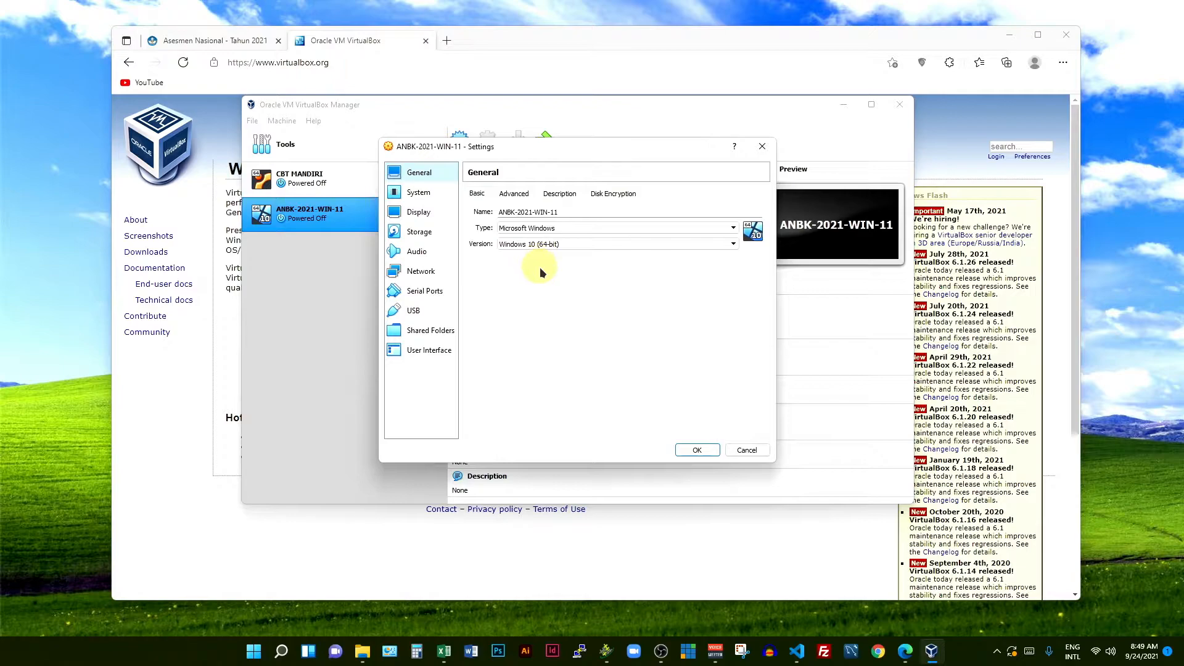
# Choose Windows 10 (64-bit) as the version in the ANBK-2021-WIN-11 machine's general settings
pyautogui.click(572, 246)
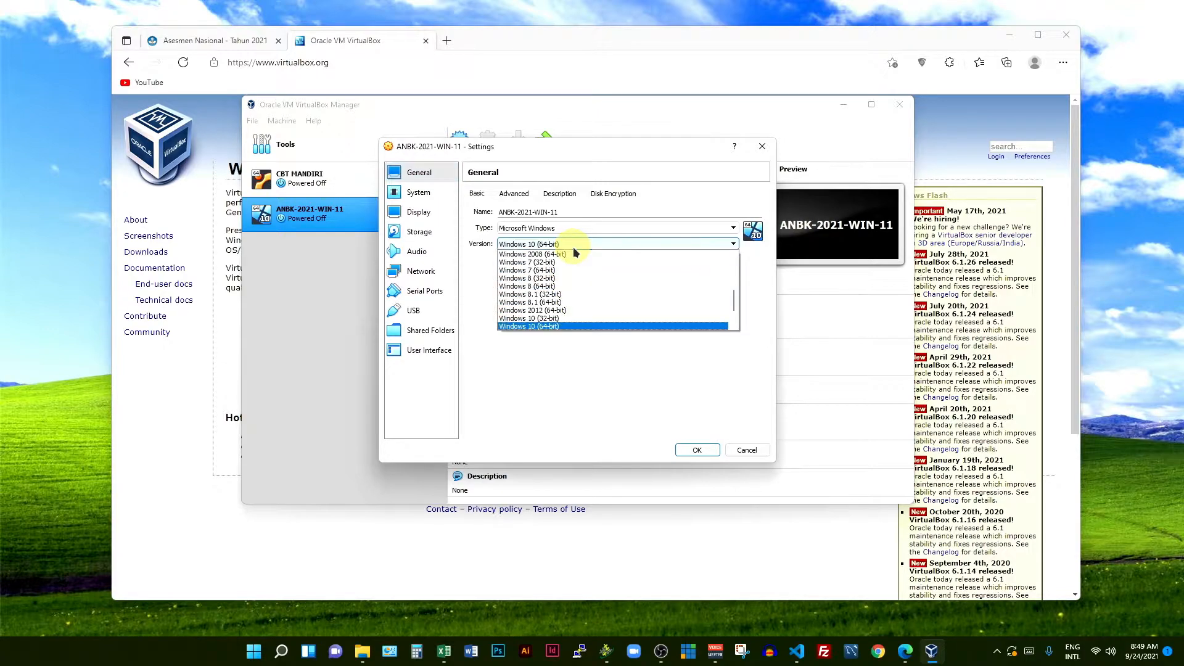
pyautogui.click(538, 327)
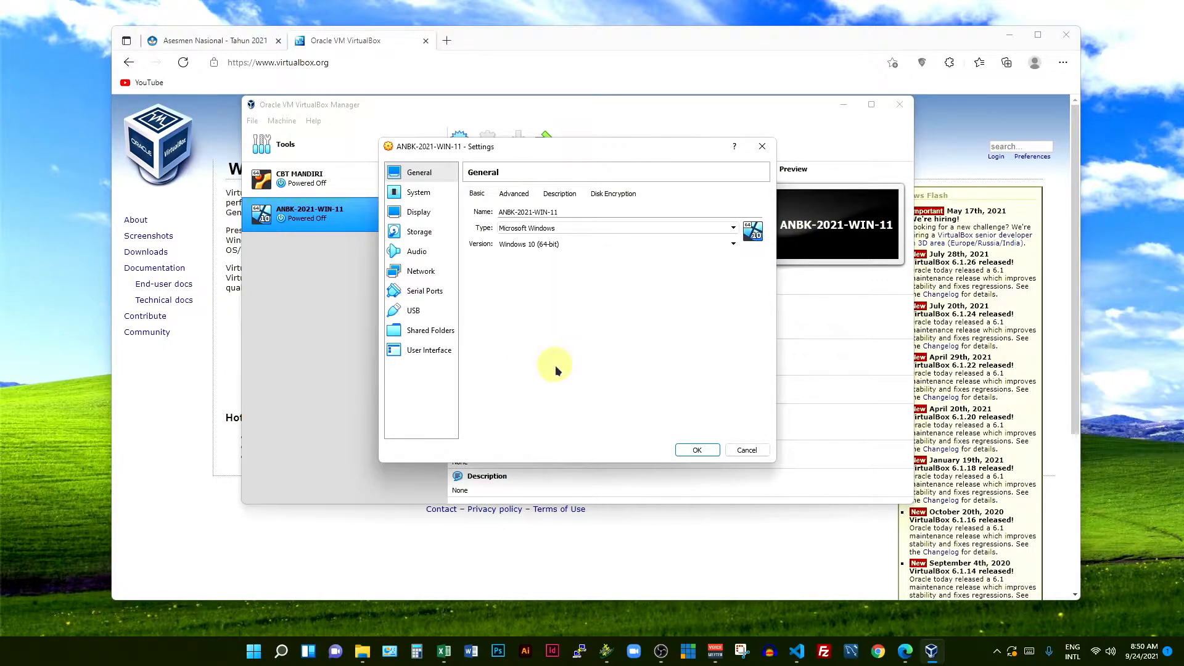
# Enable the hardware clock in UTC time and assign 4 processors to the ANBK-2021-WIN-11 machine
pyautogui.click(419, 195)
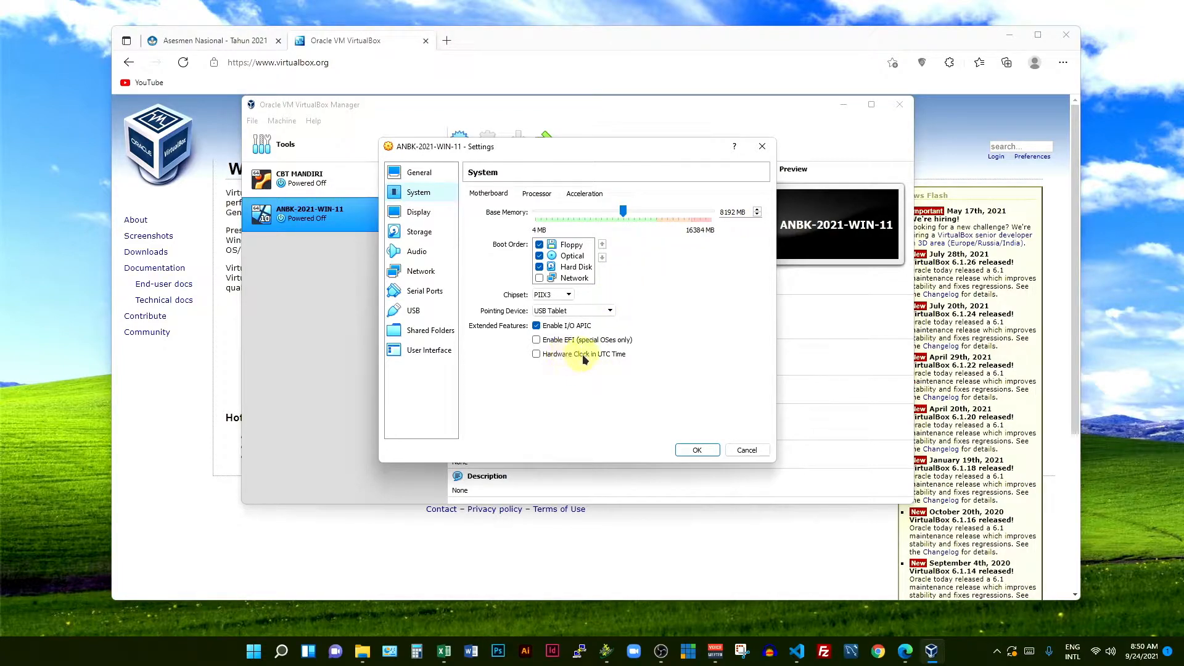
pyautogui.moveTo(582, 357)
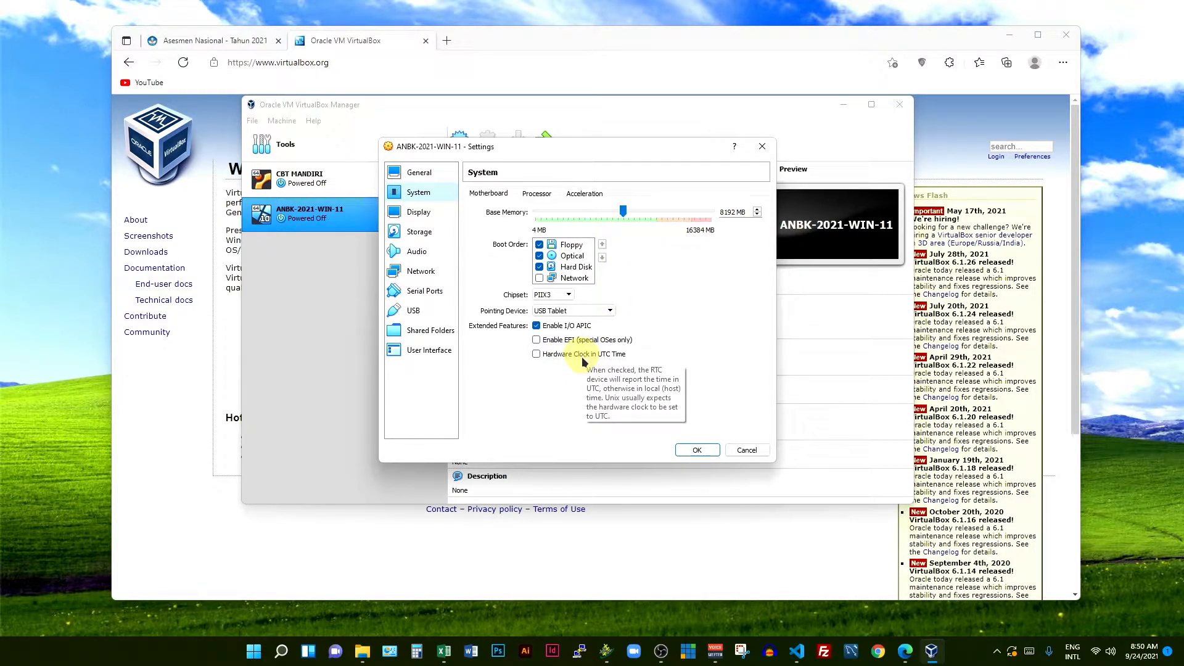
pyautogui.click(582, 356)
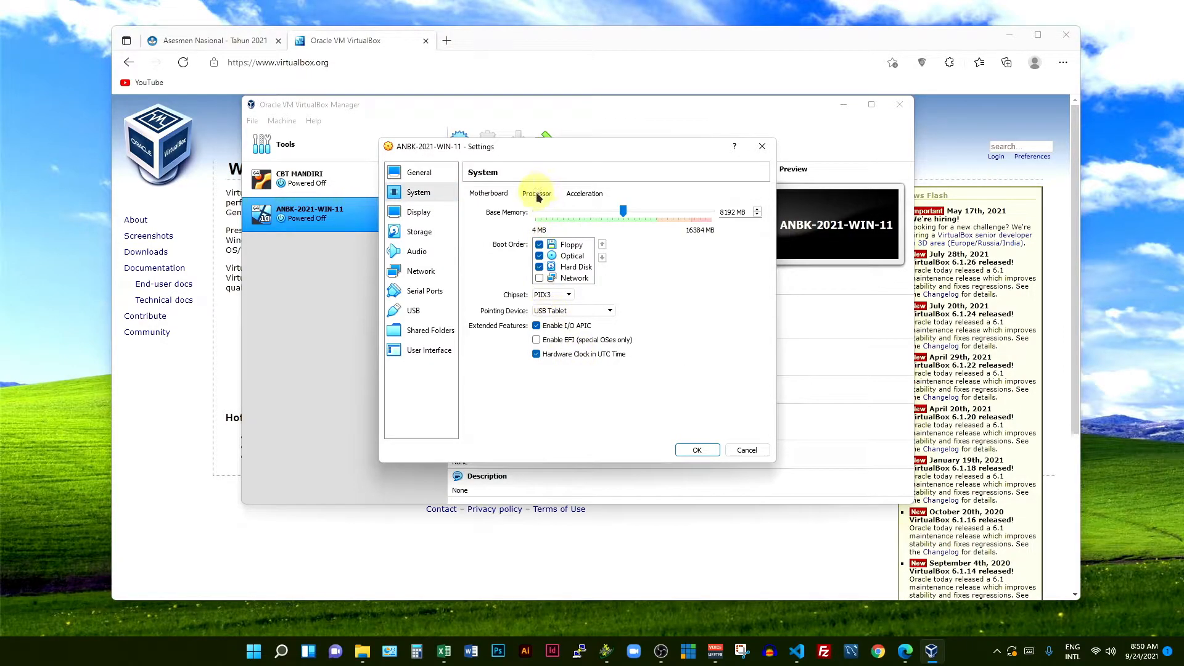
pyautogui.click(536, 193)
pyautogui.moveTo(538, 213); pyautogui.dragTo(572, 211)
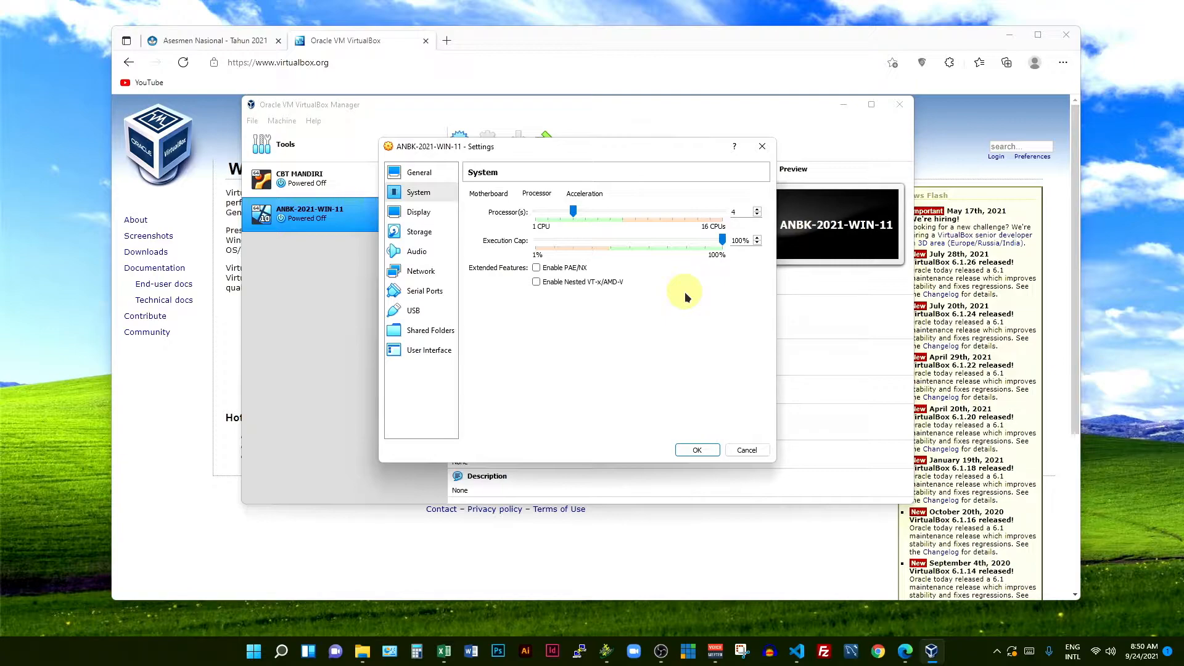
# Attach the machine's network Adapter 1 to a Bridged Adapter using Intel(R) Ethernet Connection (7) I219-LM
pyautogui.click(430, 273)
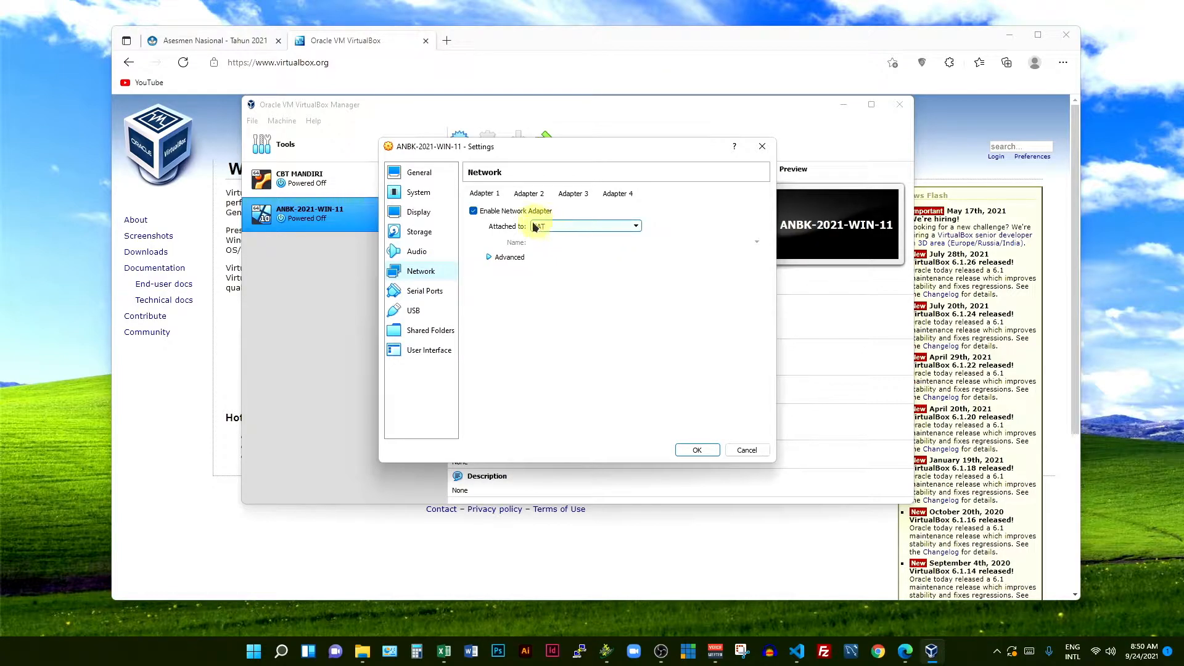
pyautogui.click(579, 225)
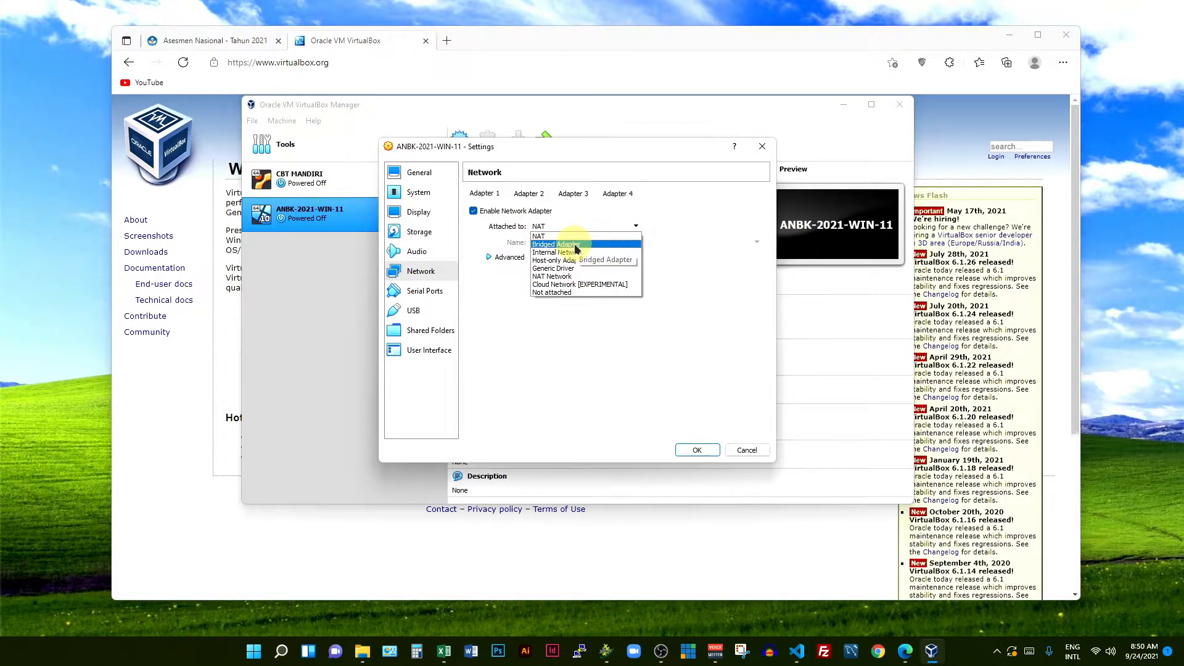
pyautogui.click(577, 245)
pyautogui.click(579, 243)
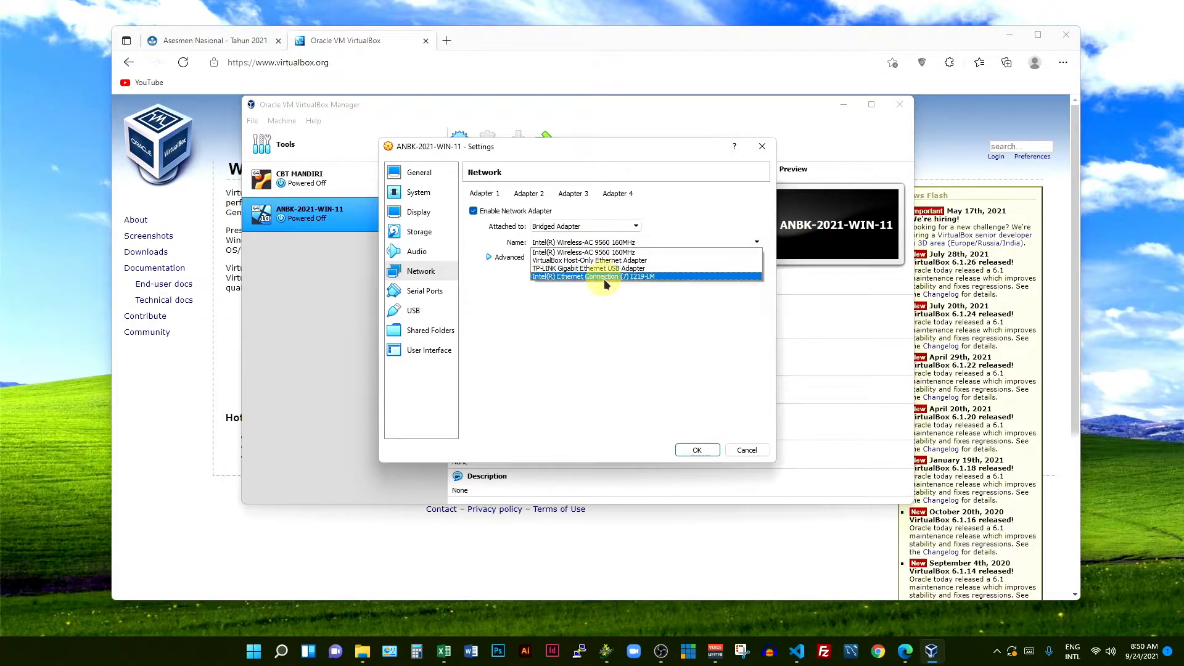
pyautogui.click(602, 276)
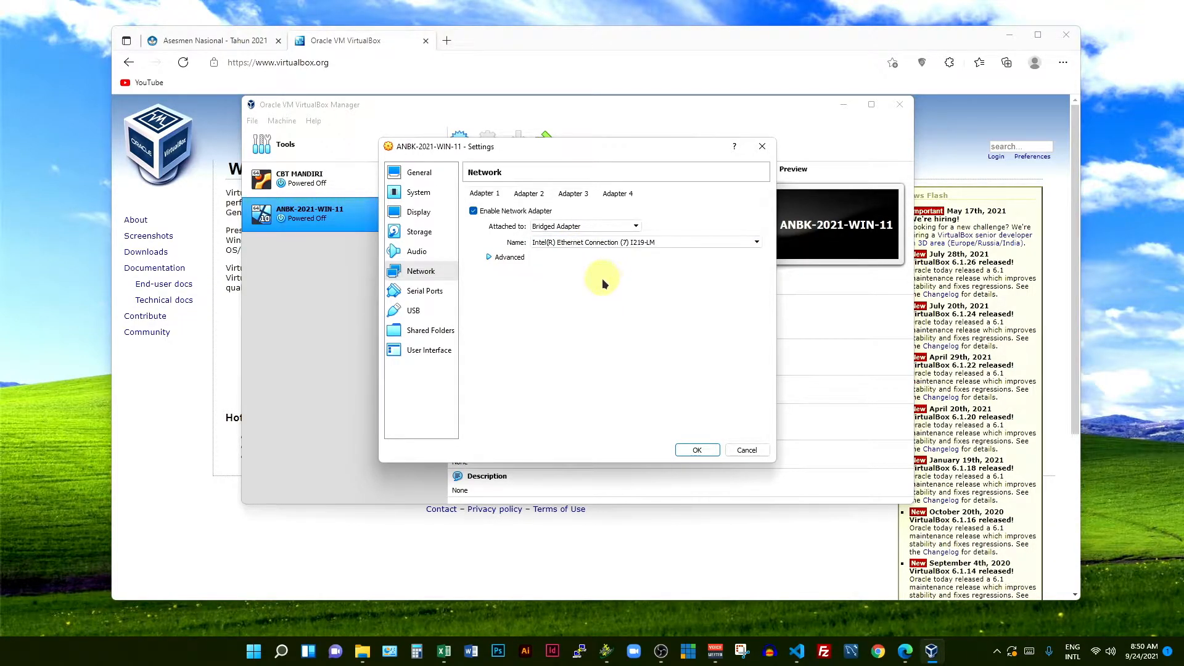
# Enable network Adapter 2 for the ANBK-2021-WIN-11 machine and attach it to NAT
pyautogui.click(518, 211)
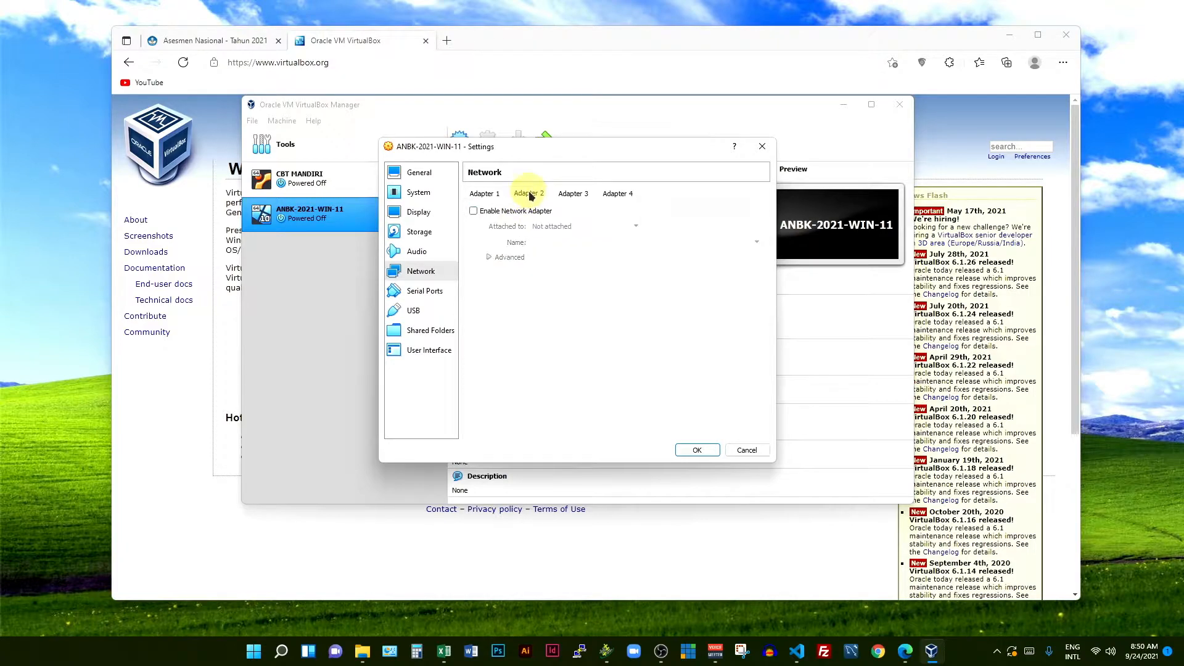
pyautogui.click(496, 212)
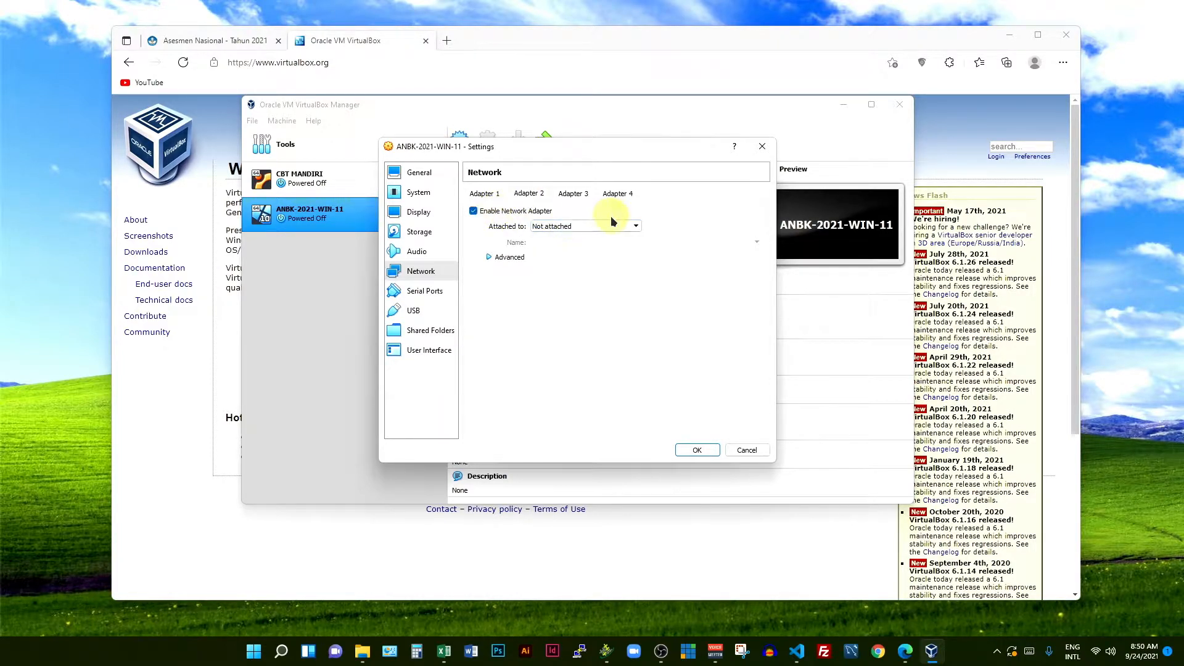
pyautogui.click(586, 225)
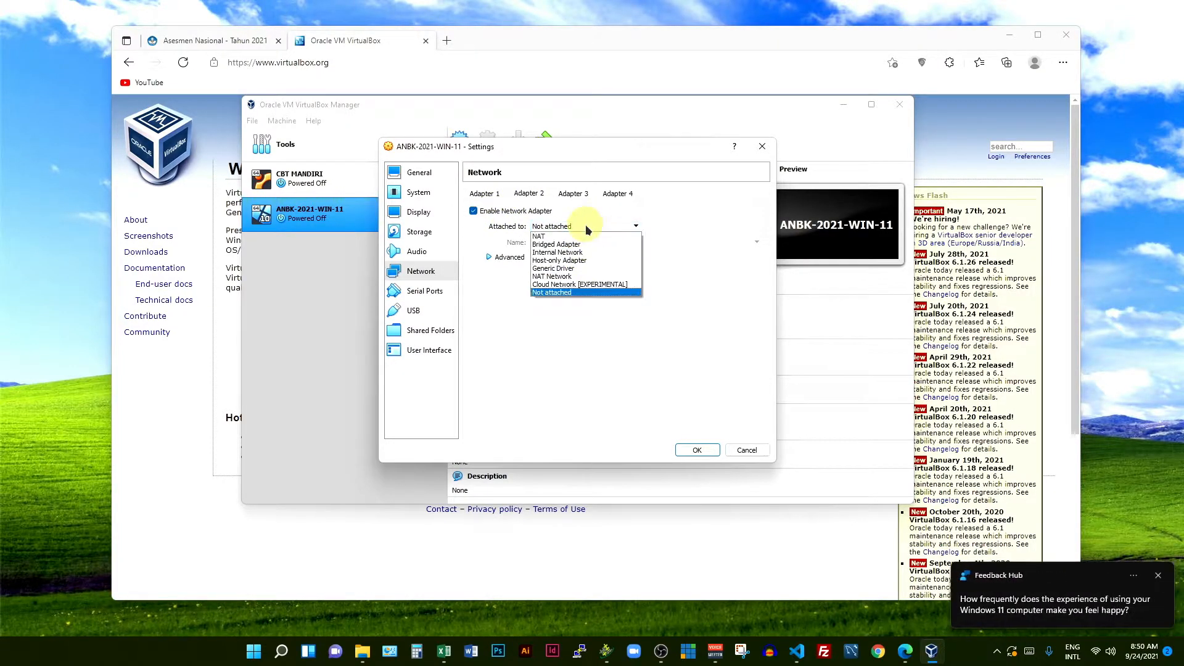
pyautogui.click(1160, 578)
pyautogui.click(1159, 578)
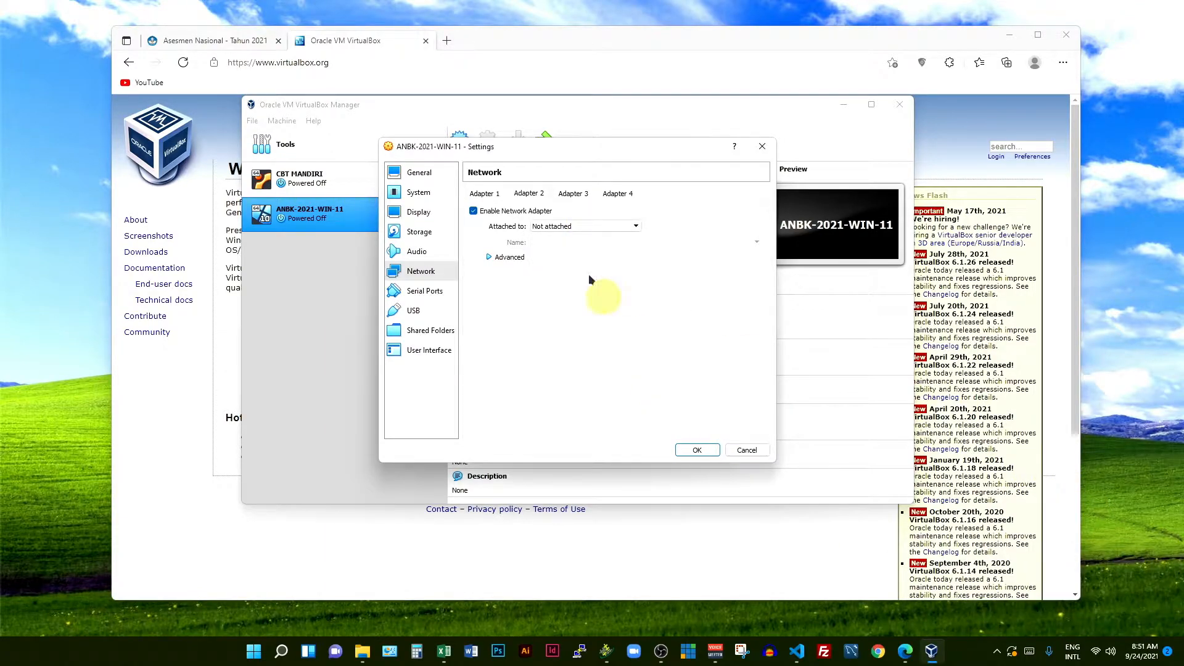
pyautogui.click(559, 229)
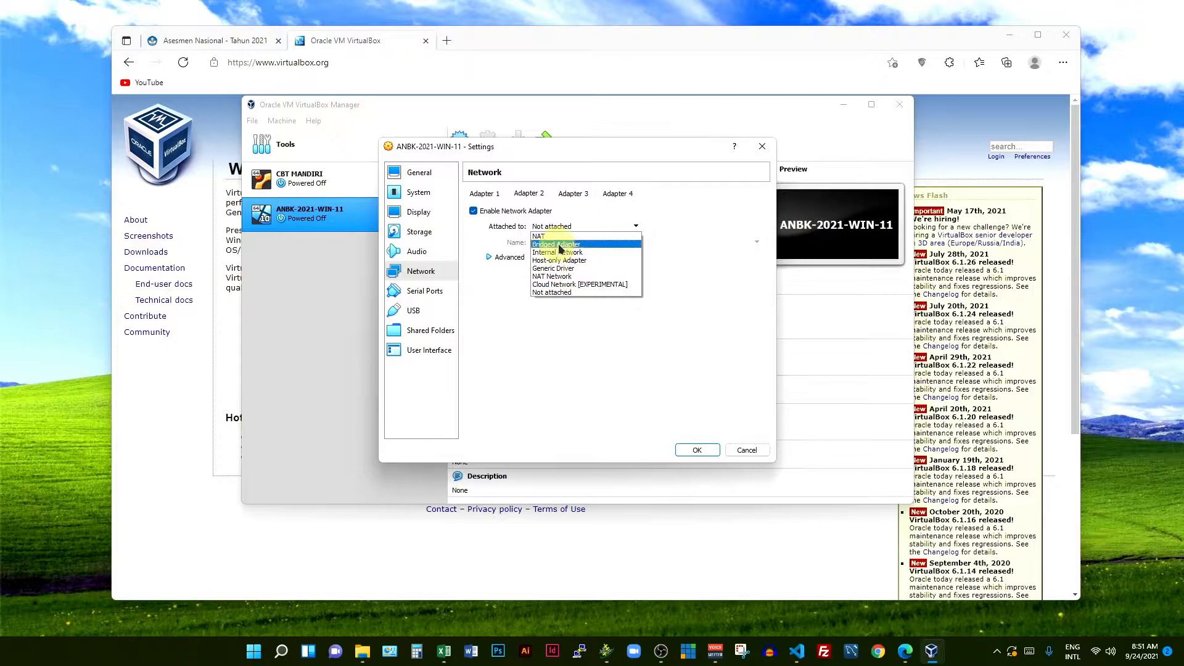
pyautogui.click(552, 237)
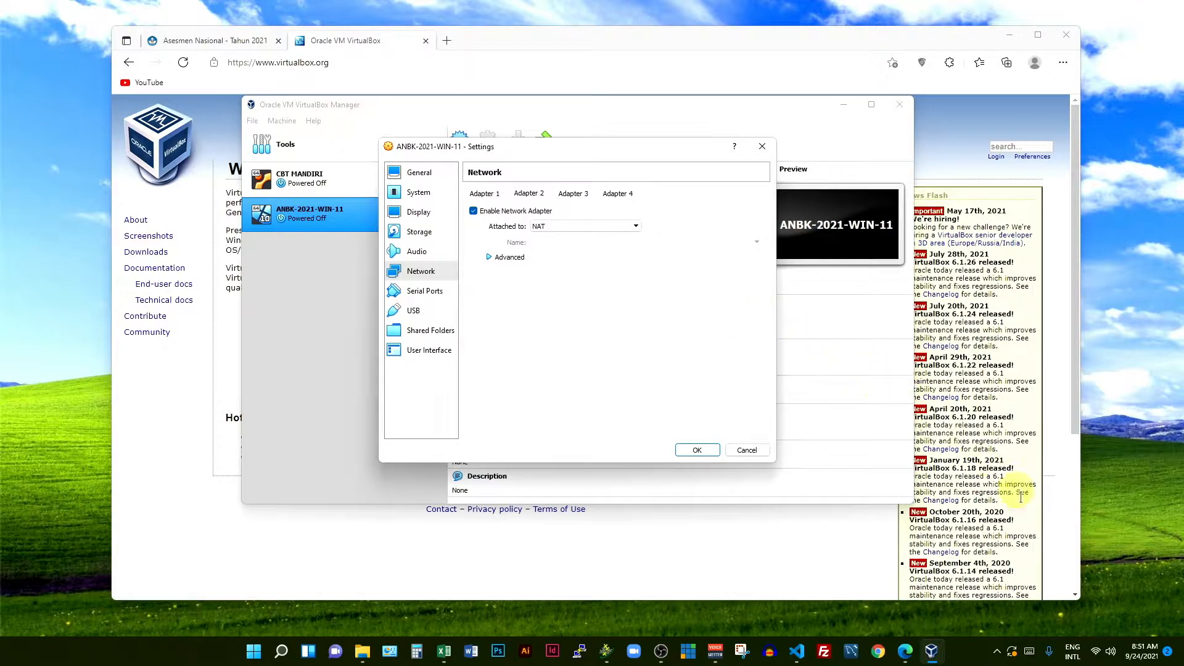
# Examine the host's Ethernet IP settings in the Windows network settings and check its Wi-Fi connection
pyautogui.rightClick(1095, 651)
pyautogui.click(1091, 618)
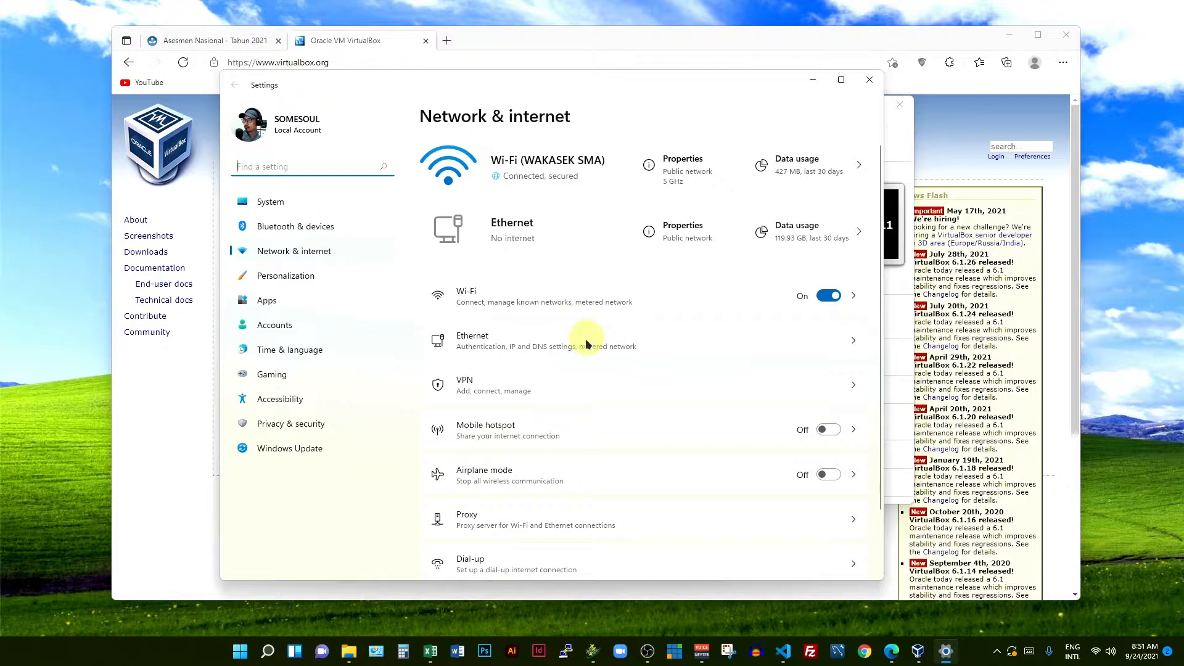
pyautogui.scroll(-2, 668, 393)
pyautogui.scroll(2, 668, 394)
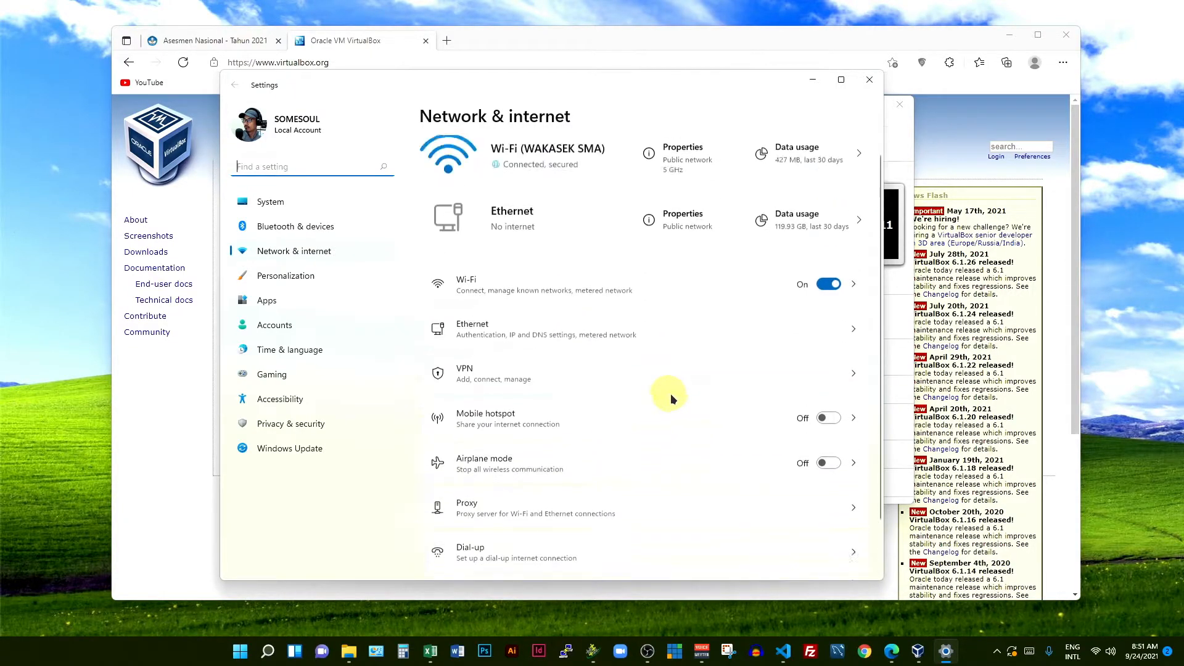
pyautogui.click(556, 343)
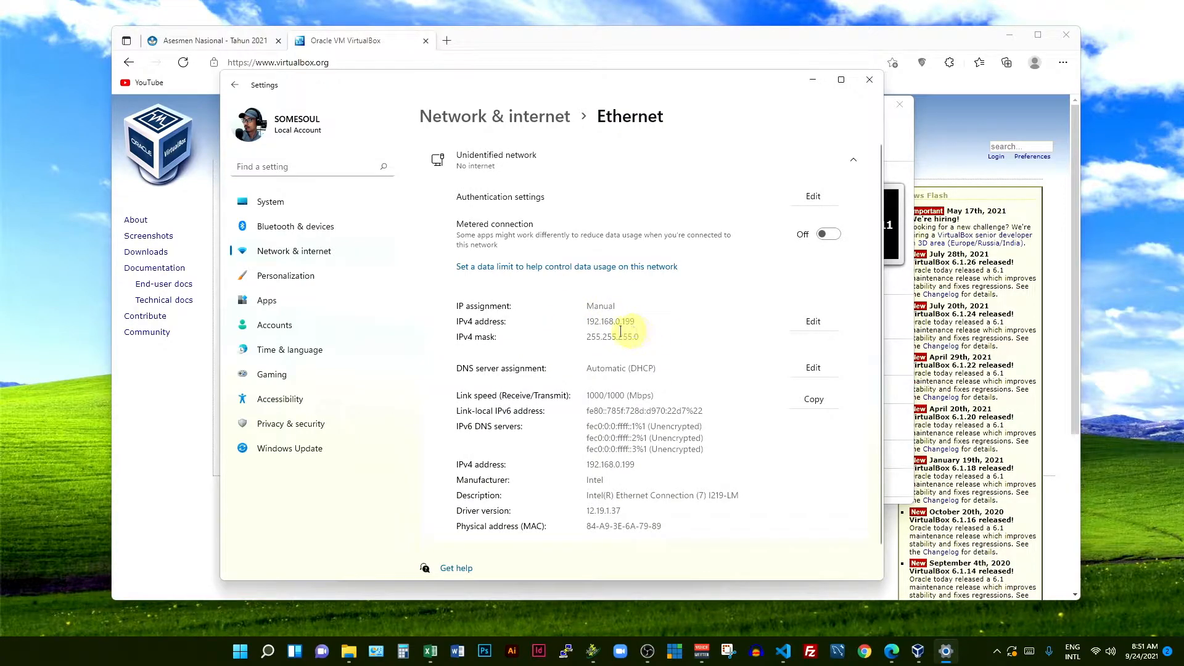
pyautogui.click(820, 323)
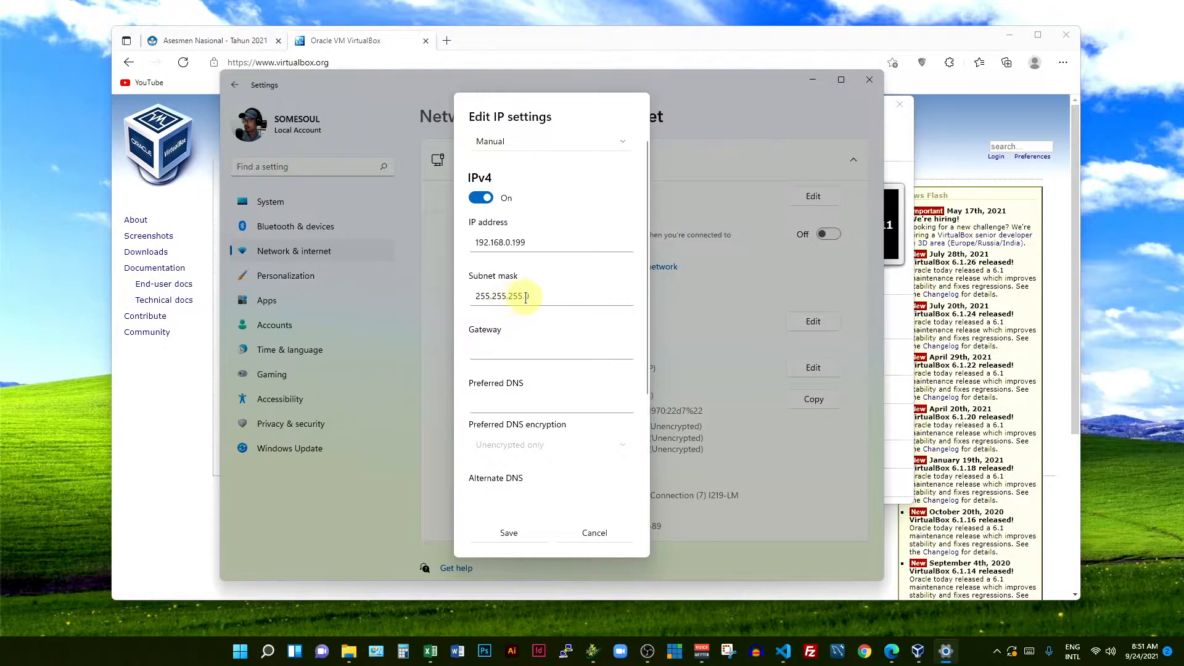
pyautogui.click(607, 537)
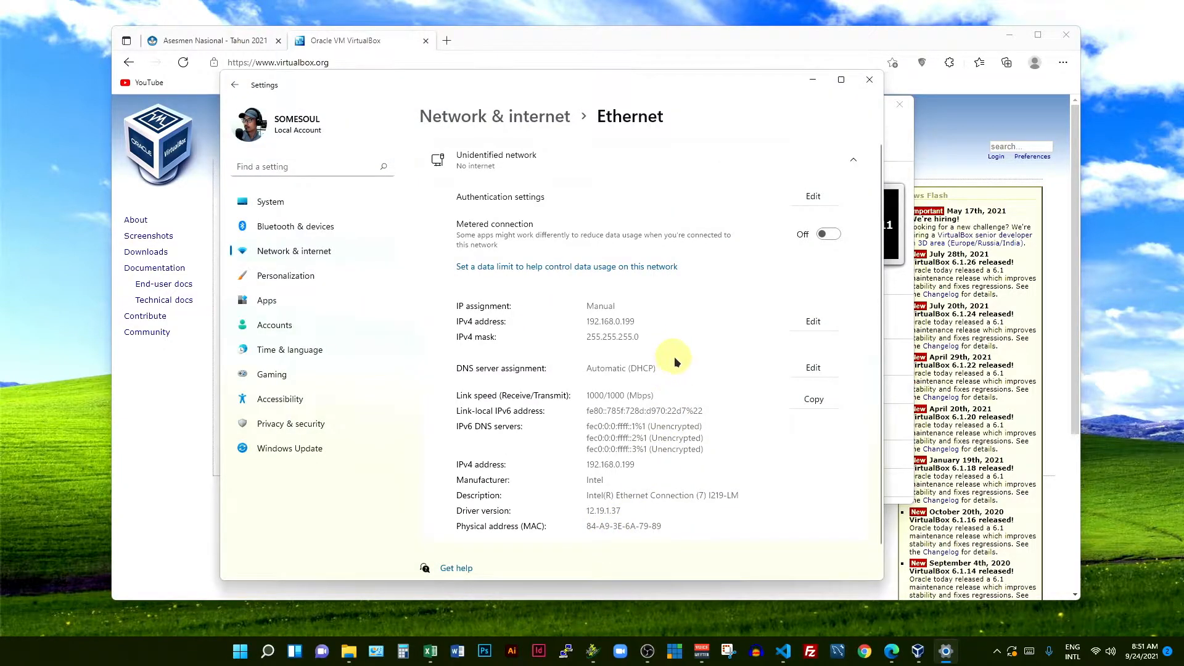
pyautogui.click(865, 82)
pyautogui.click(1103, 651)
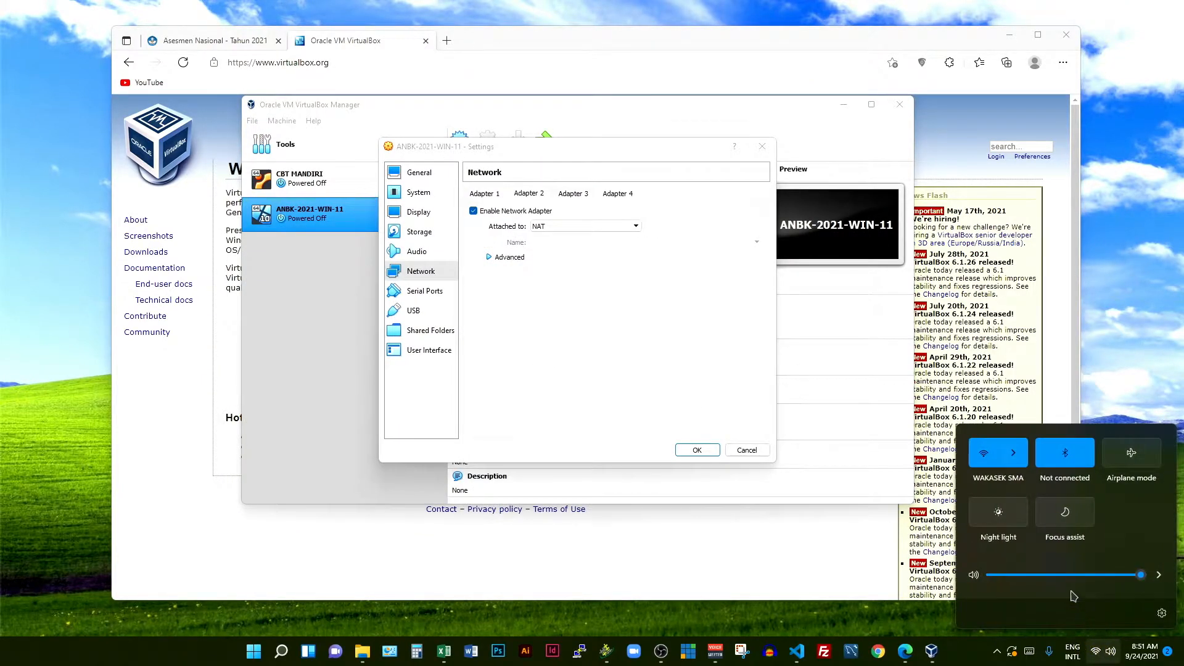
pyautogui.click(1015, 455)
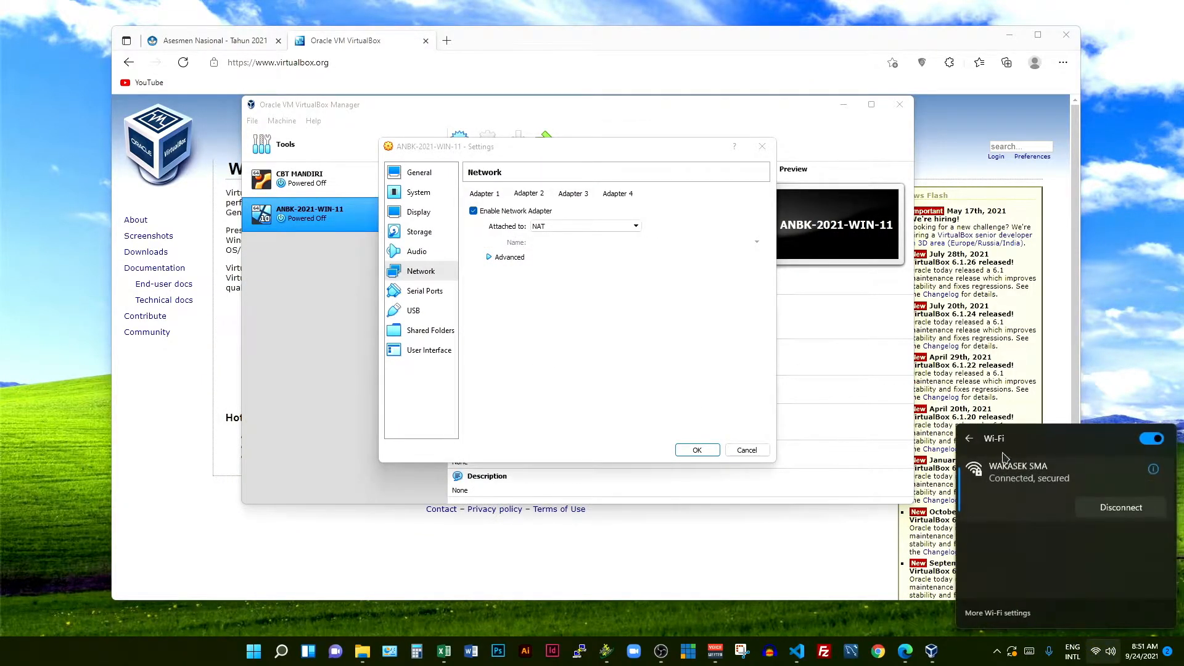
pyautogui.click(668, 318)
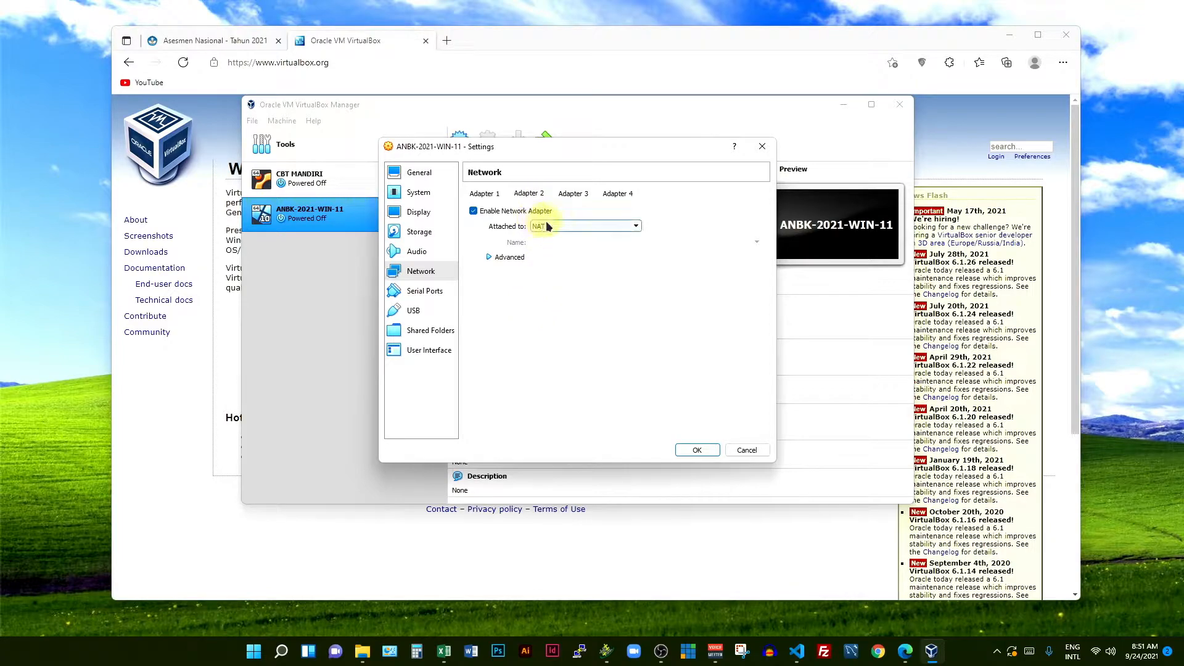
# Recheck Adapter 1, save the ANBK-2021-WIN-11 machine's settings and close VirtualBox Manager
pyautogui.click(480, 194)
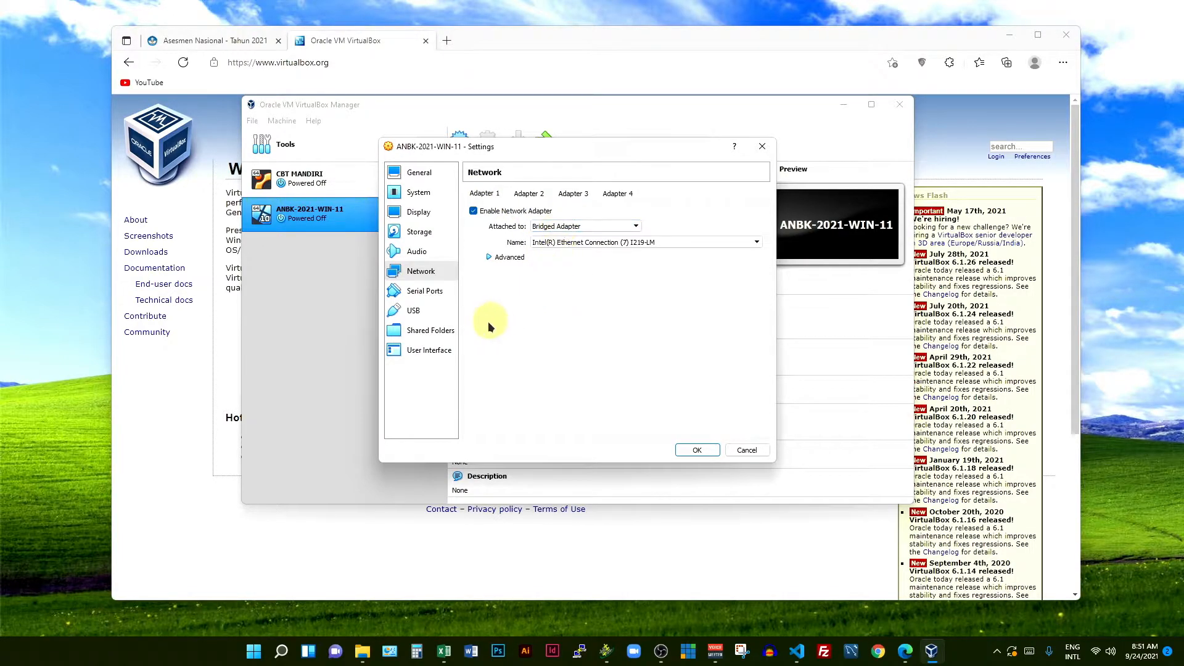
pyautogui.click(695, 450)
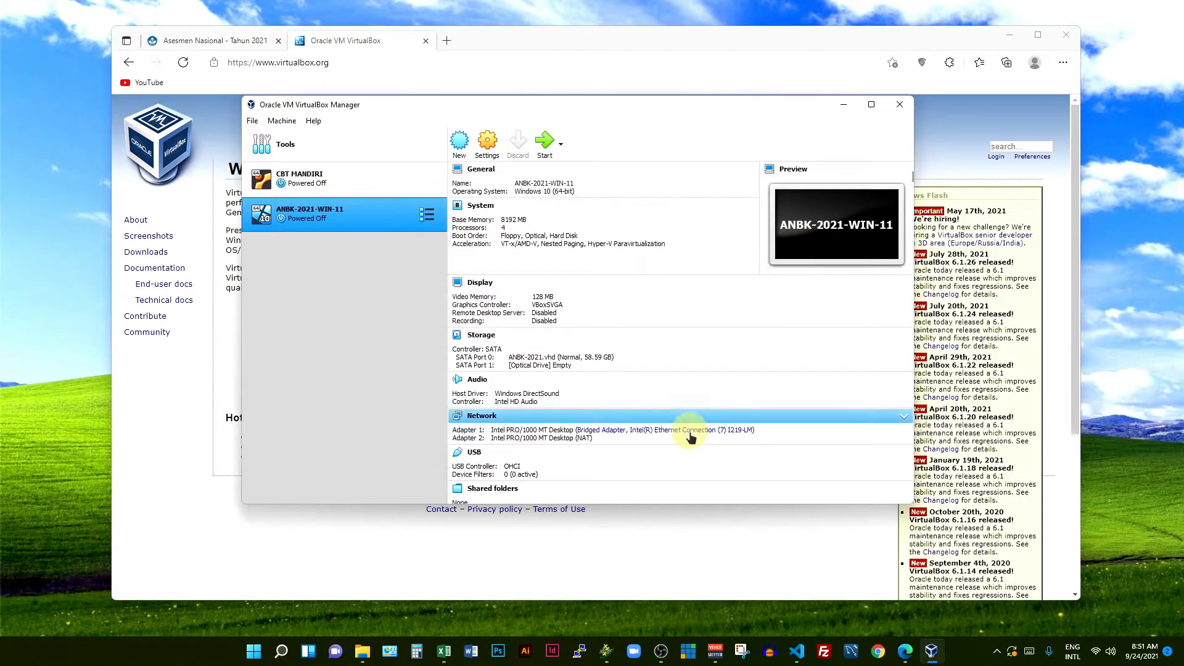
pyautogui.click(900, 105)
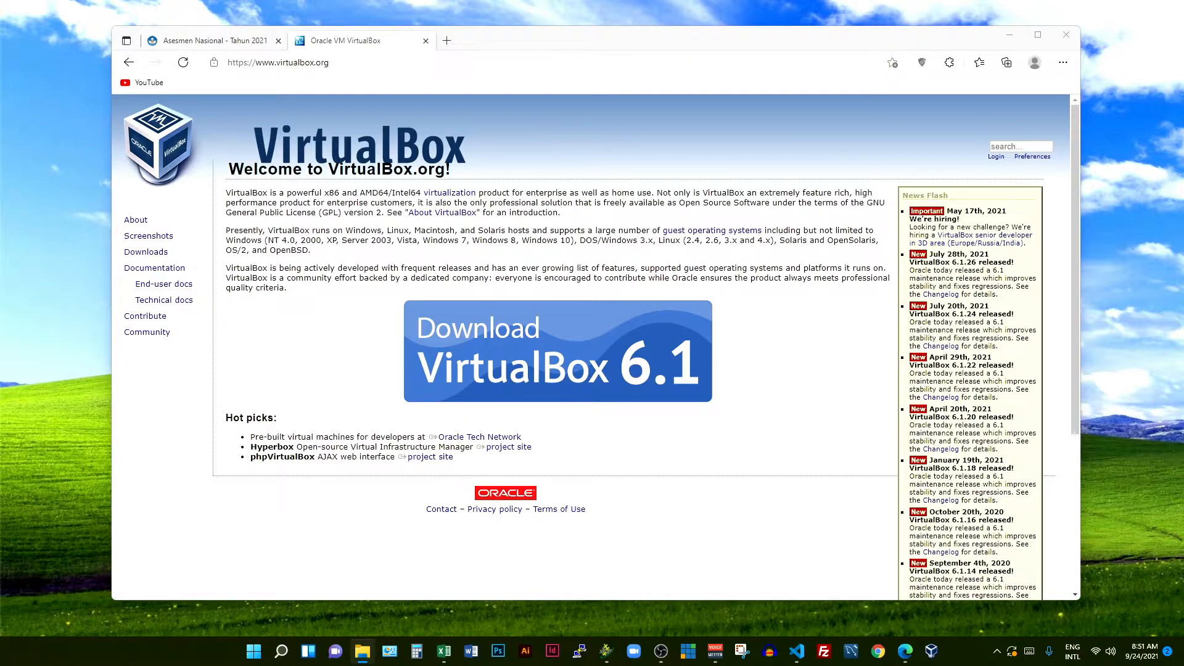
# In File Explorer, open the inner eXamBroAdmin 27.11.19 folder inside PREREQUISITES2 of the VHD_ANBK 2021 NEW folder
pyautogui.moveTo(0, 54); pyautogui.dragTo(558, 63)
pyautogui.doubleClick(444, 200)
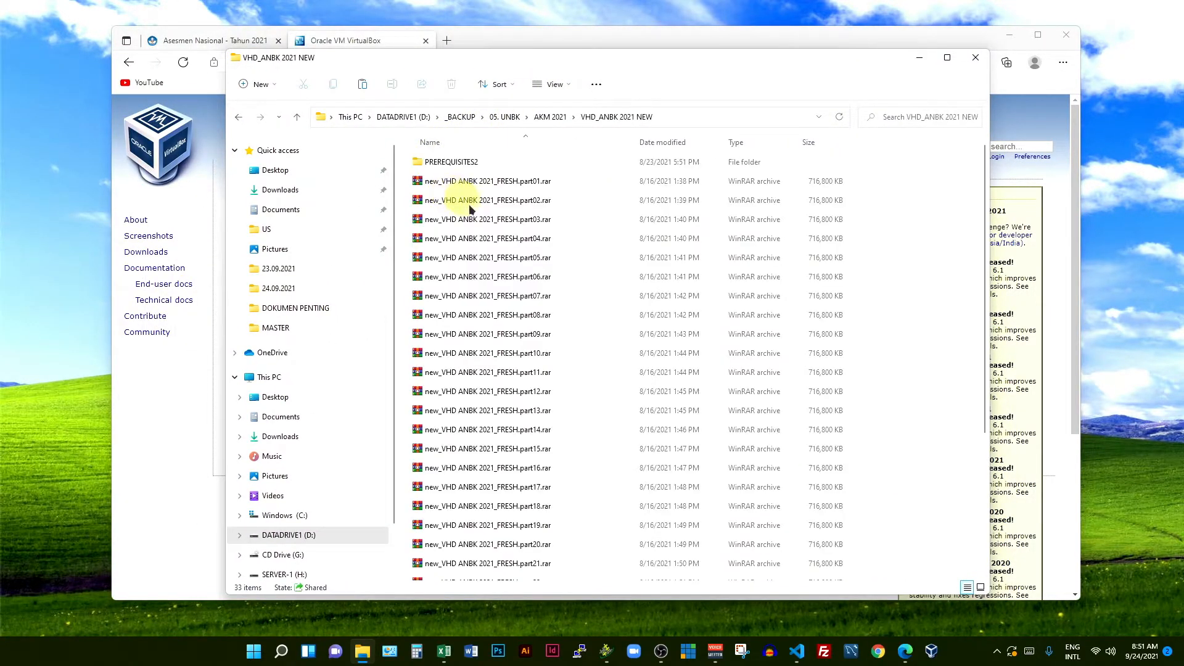
pyautogui.click(548, 117)
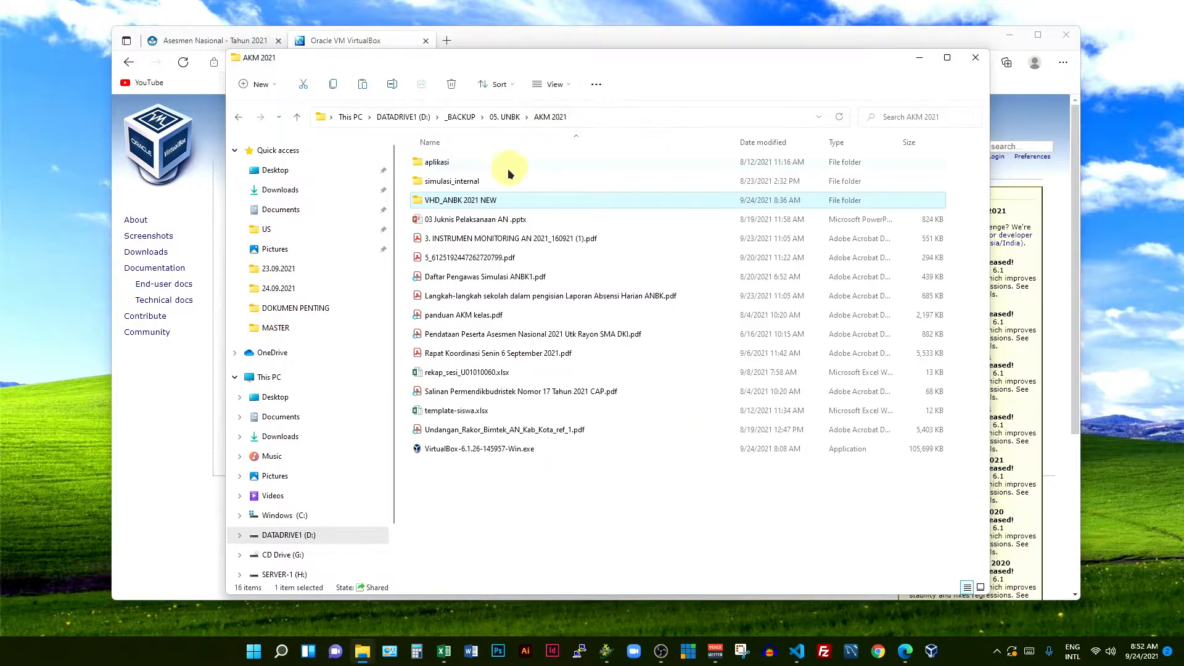
pyautogui.doubleClick(470, 200)
pyautogui.doubleClick(456, 161)
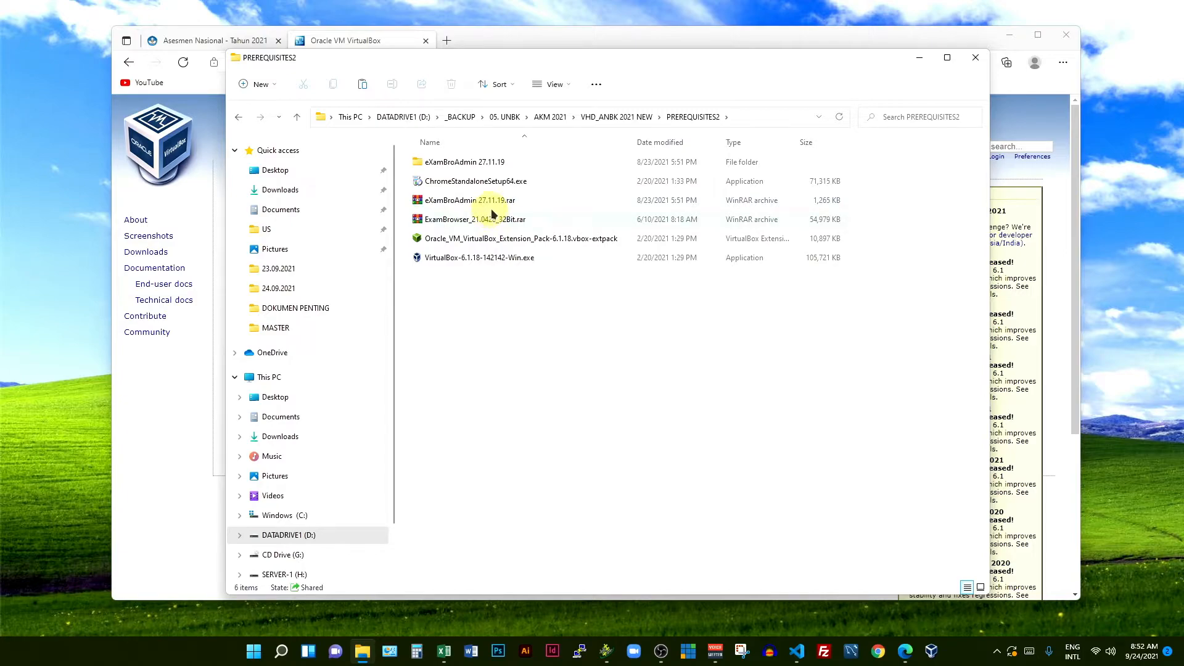
pyautogui.doubleClick(496, 163)
pyautogui.doubleClick(494, 161)
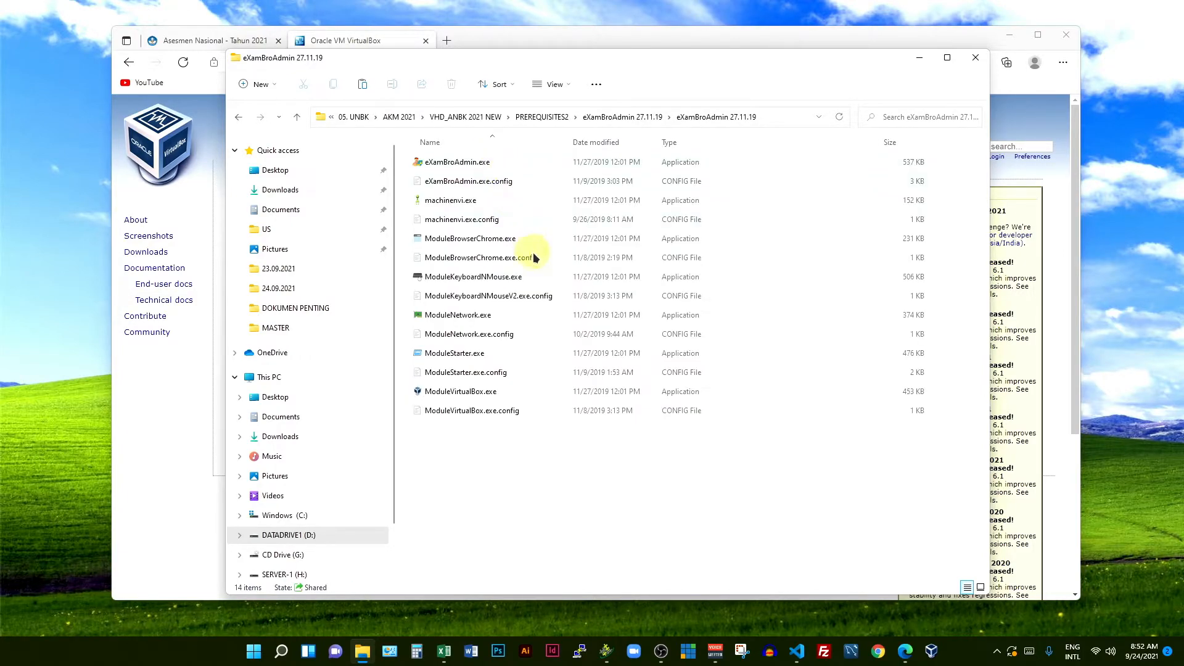
# Run eXamBroAdmin.exe as administrator and dismiss its startup message
pyautogui.rightClick(469, 164)
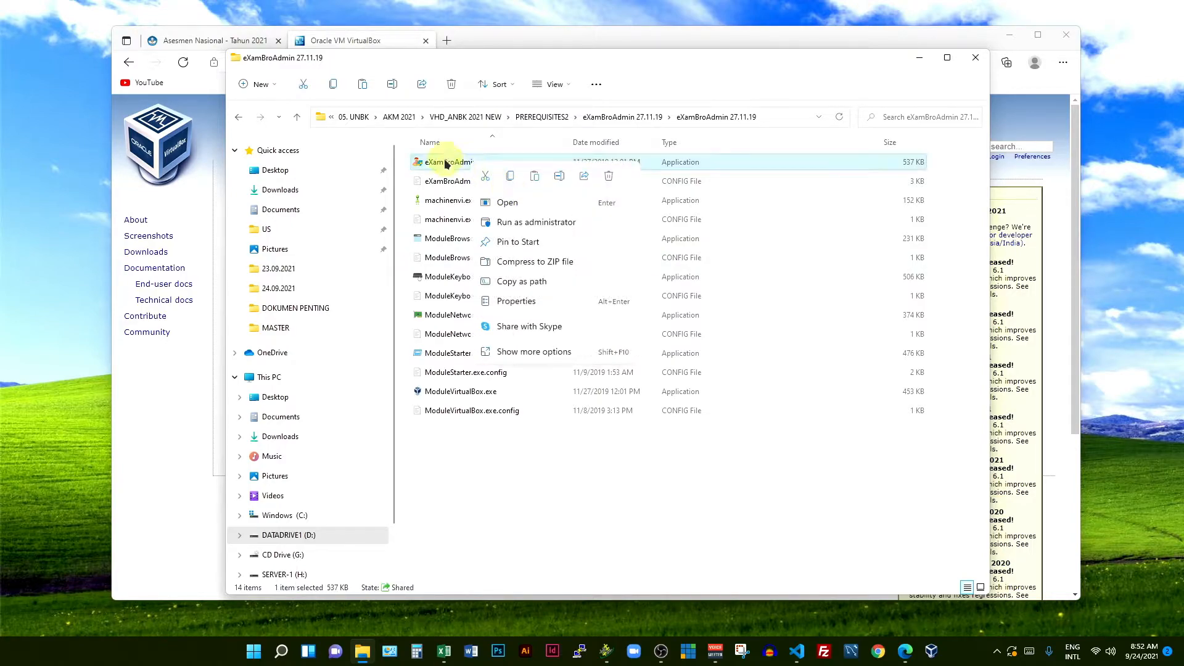
pyautogui.click(514, 227)
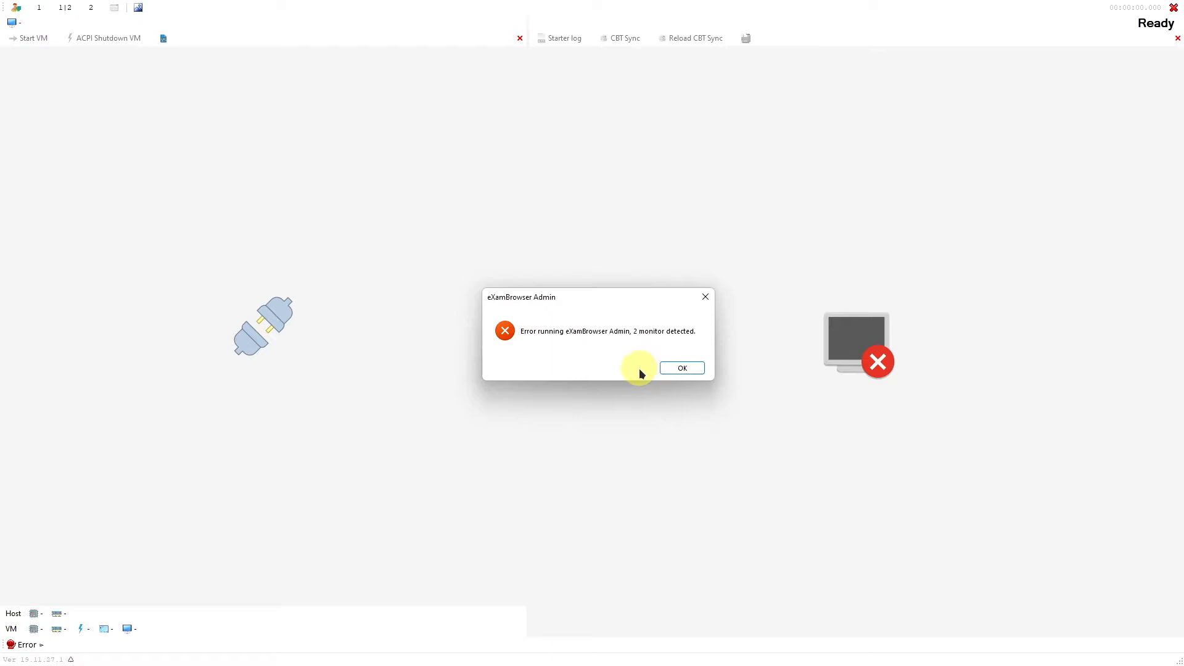
pyautogui.click(693, 369)
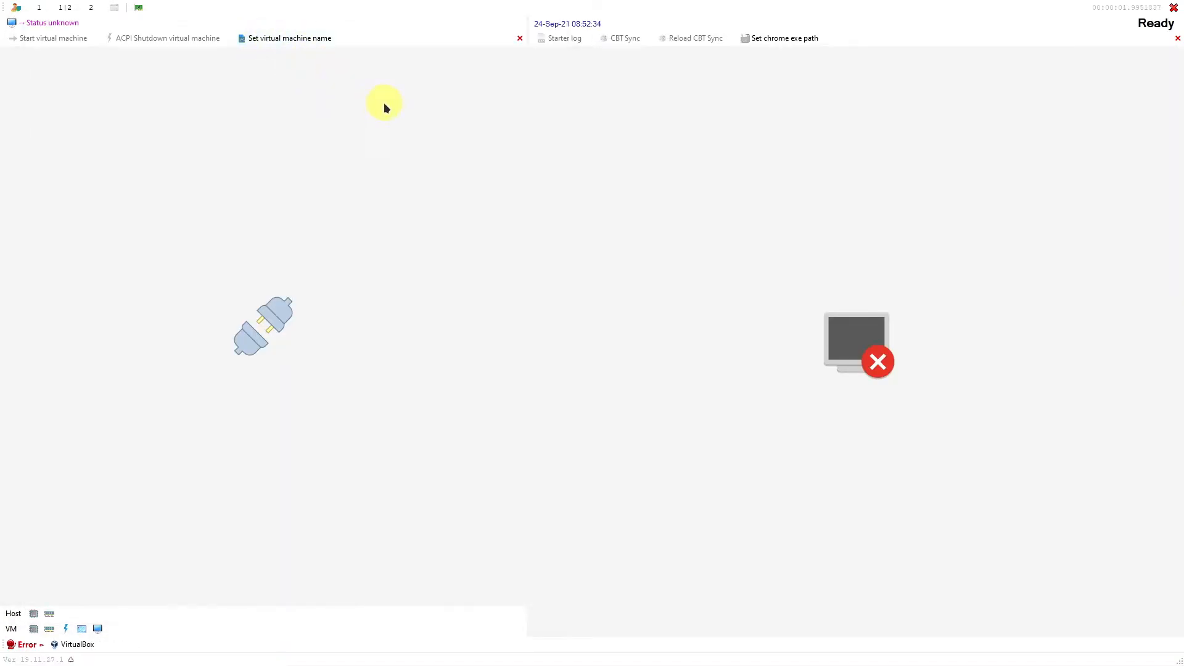
# Set the virtual machine name to ANBK-2021-WIN-11 in eXamBrowser Admin
pyautogui.click(305, 38)
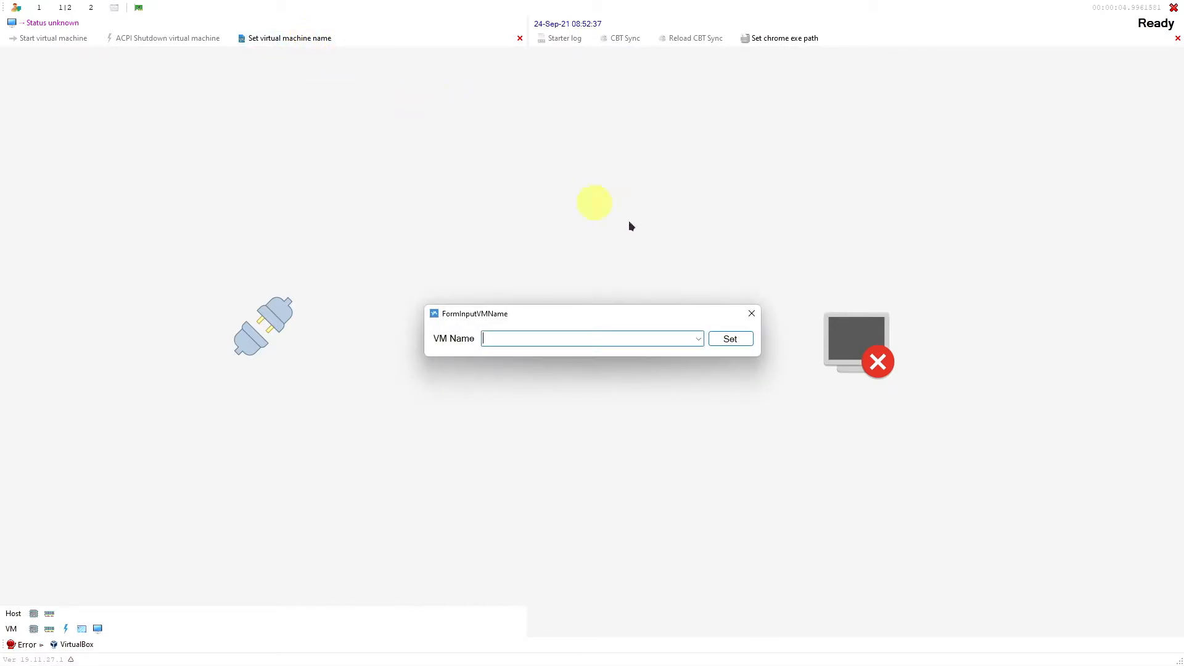
pyautogui.click(702, 343)
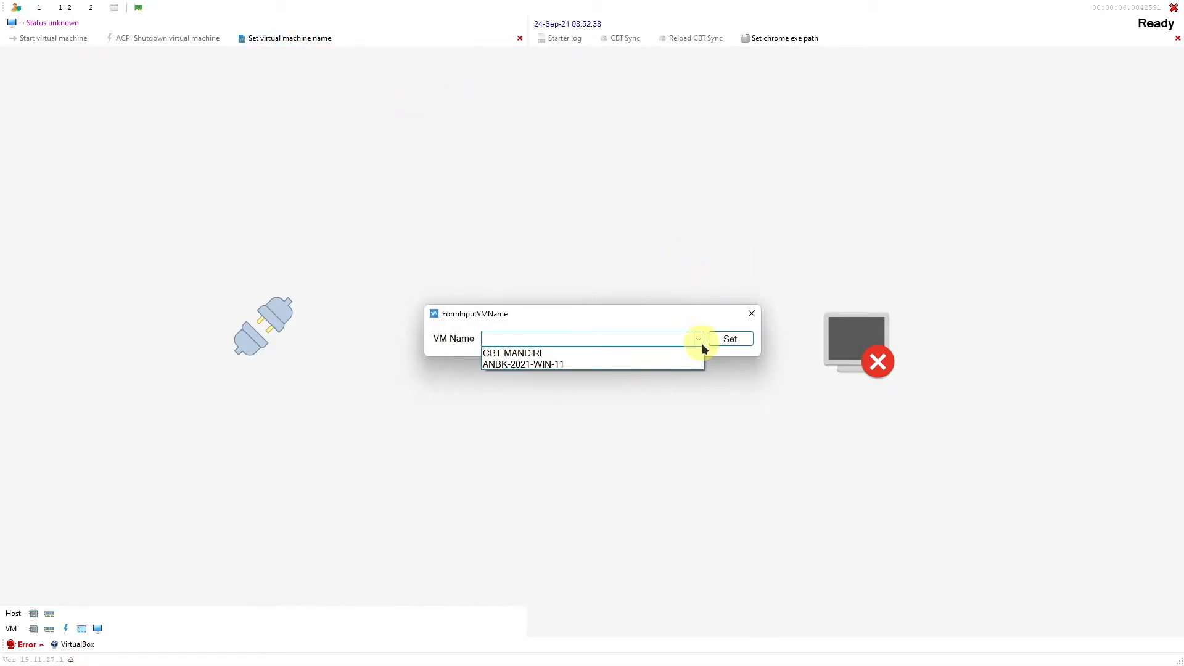
pyautogui.click(565, 364)
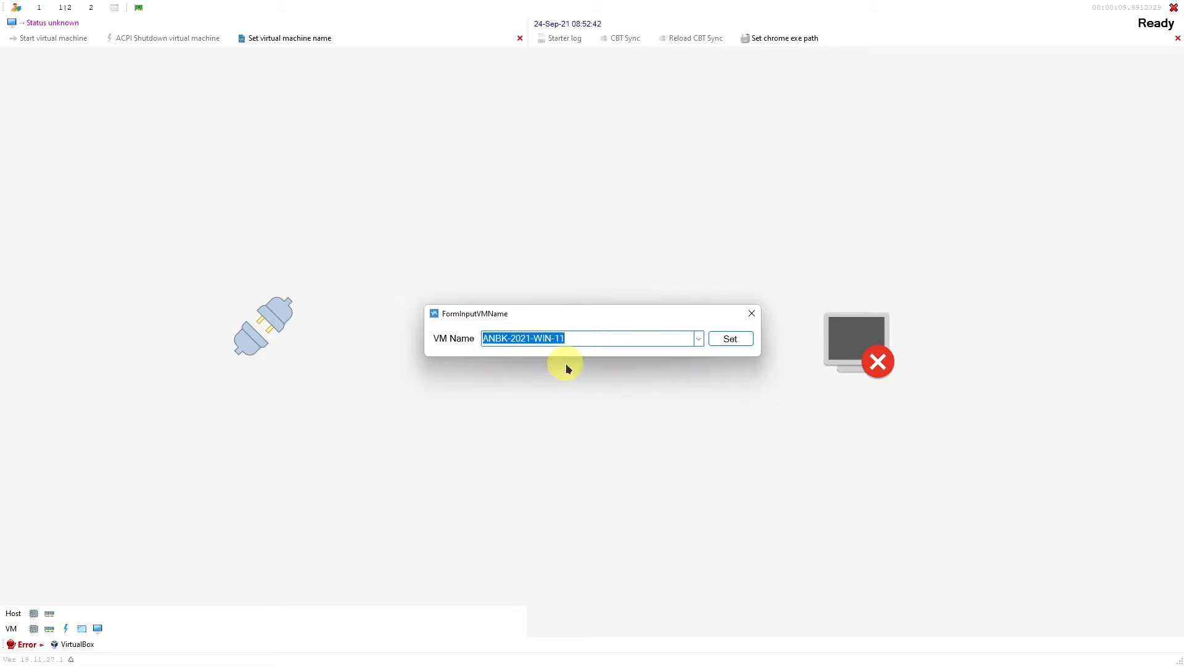
pyautogui.click(743, 336)
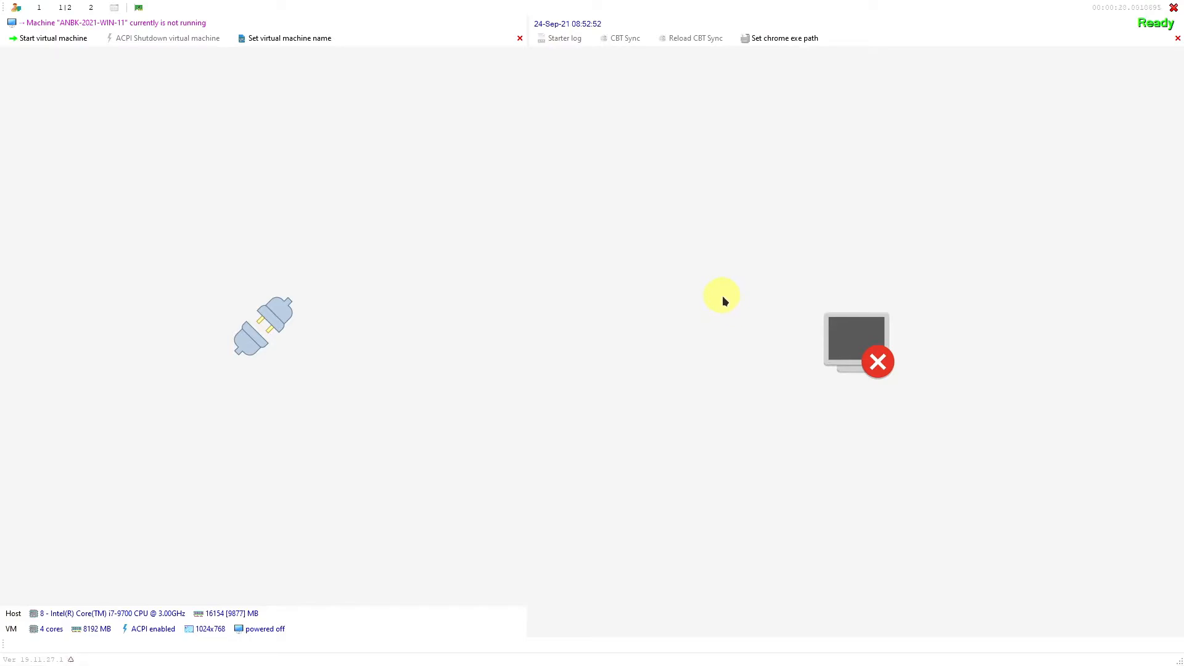
# Set the Chrome executable path to chrome.exe in Program Files (x86)\Google\Chrome\Application
pyautogui.click(765, 39)
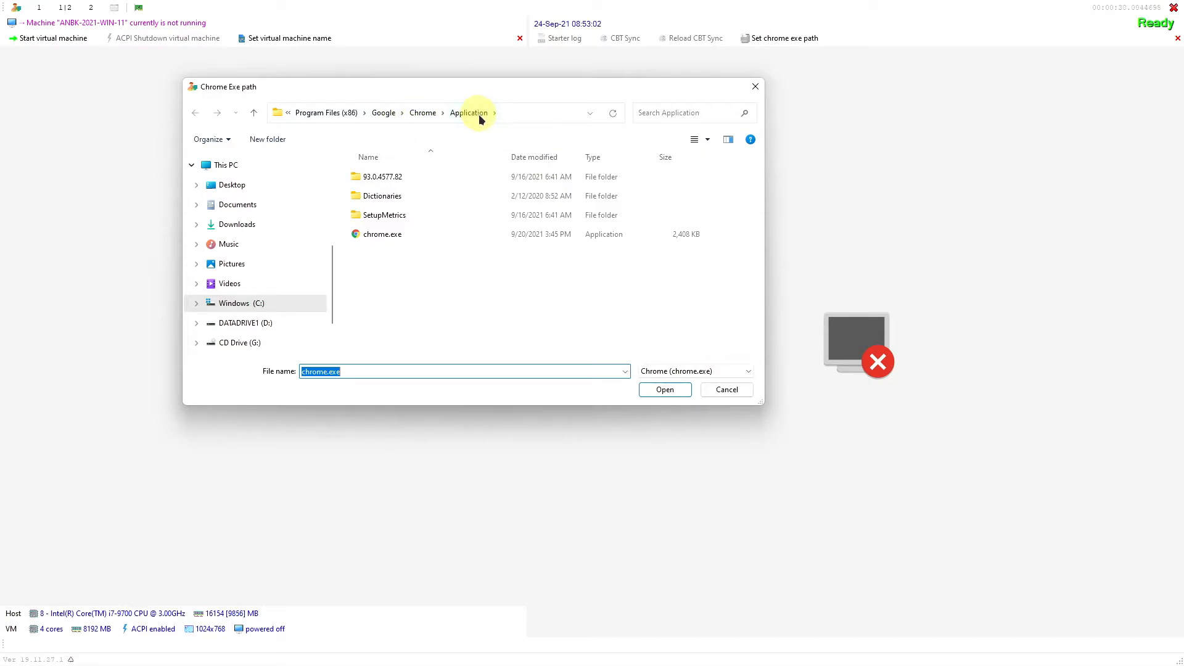
pyautogui.click(408, 237)
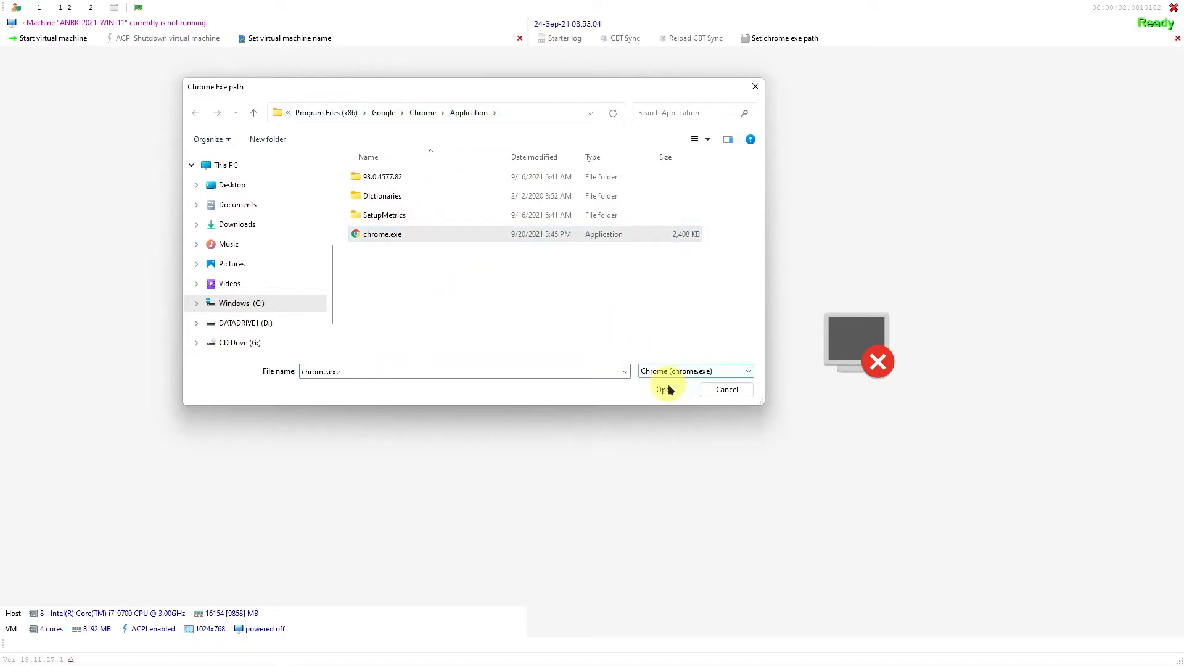
pyautogui.click(664, 388)
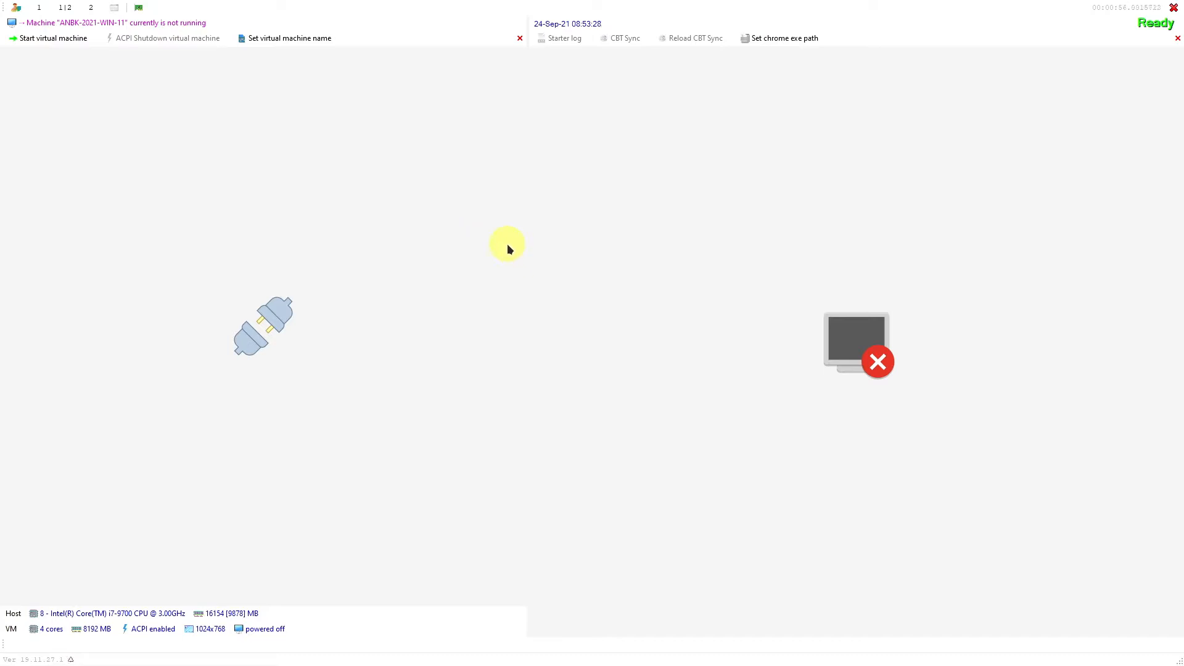
# Start the ANBK-2021-WIN-11 virtual machine and unlock its drive with the BitLocker password
pyautogui.click(59, 38)
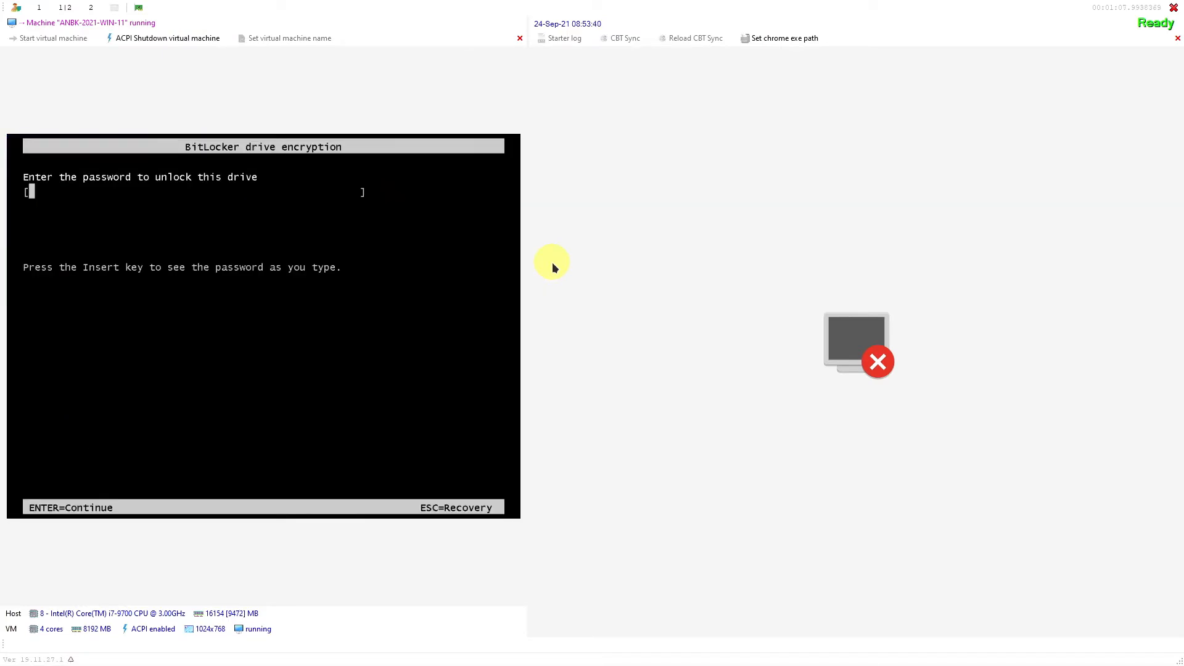
pyautogui.write('**********************')
pyautogui.press('Return')
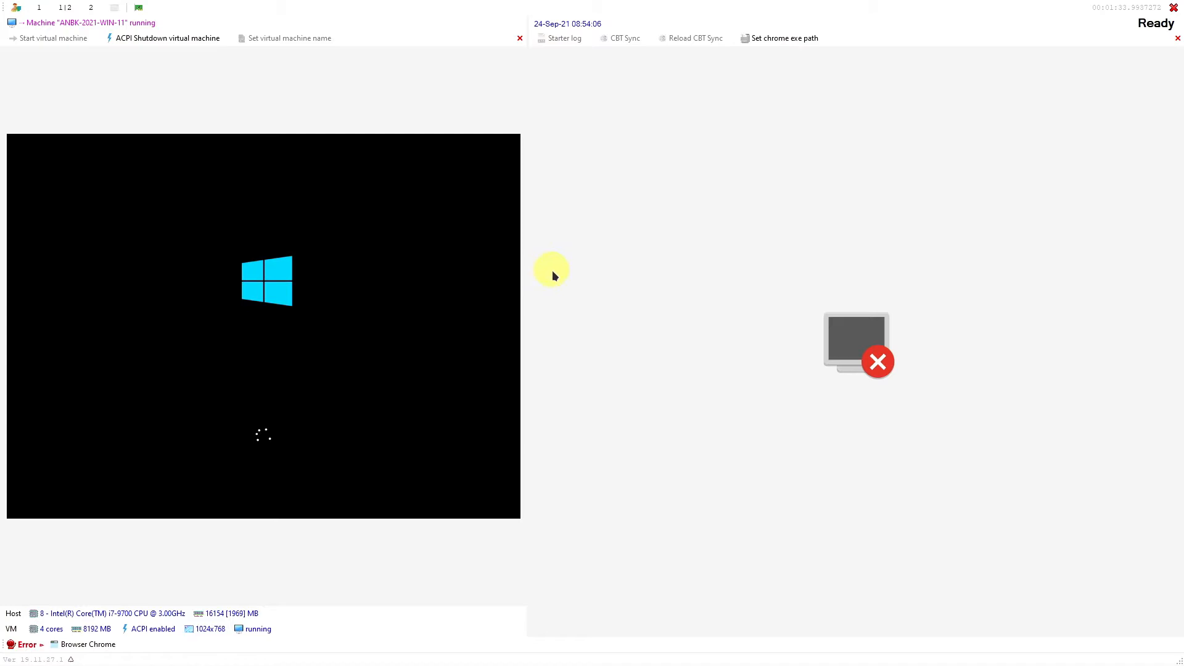
# Open the Browser Chrome error entry and reselect chrome.exe in Program Files (x86)\Google\Chrome\Application as the Chrome path
pyautogui.click(92, 651)
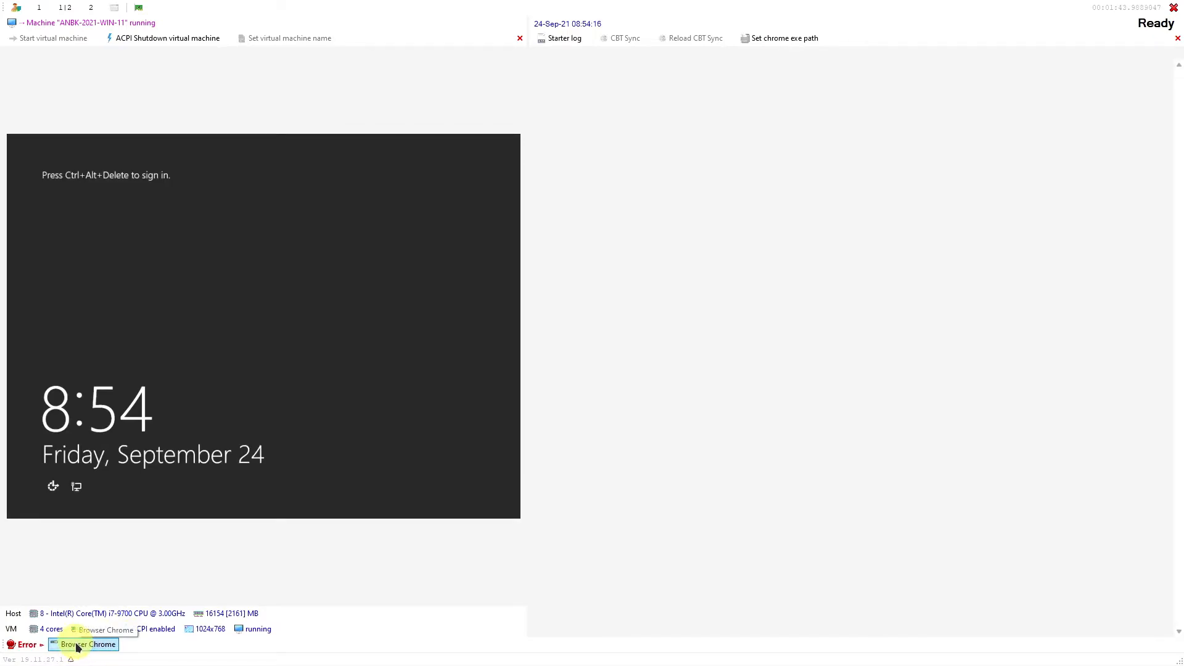
pyautogui.click(77, 646)
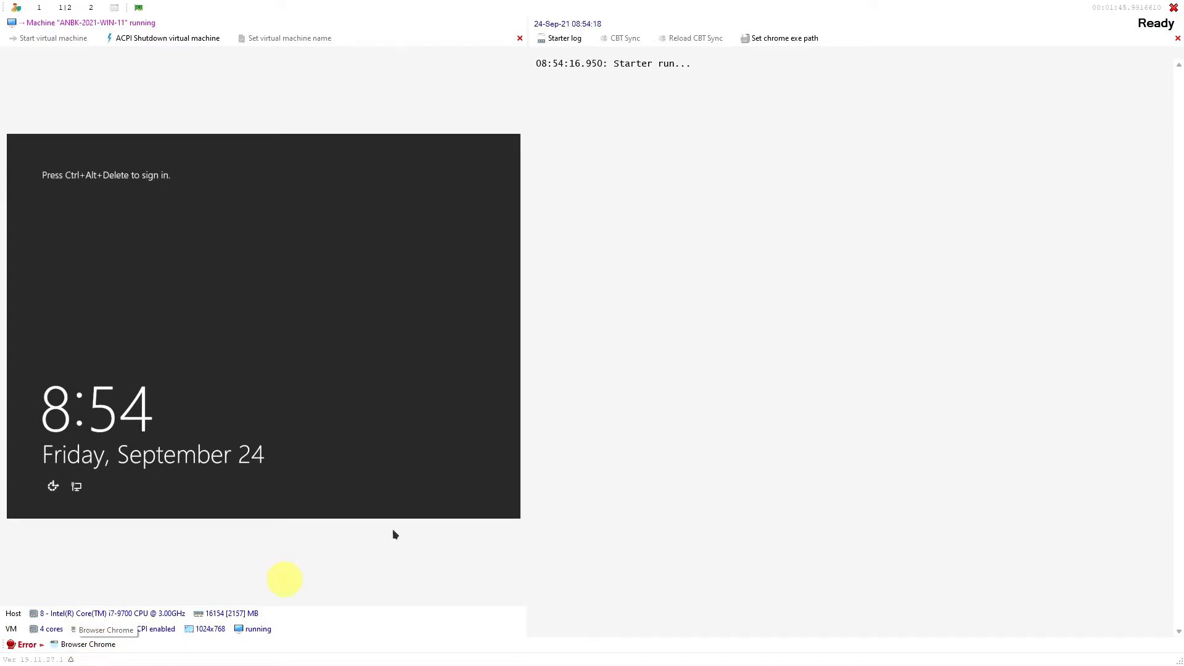
pyautogui.click(785, 39)
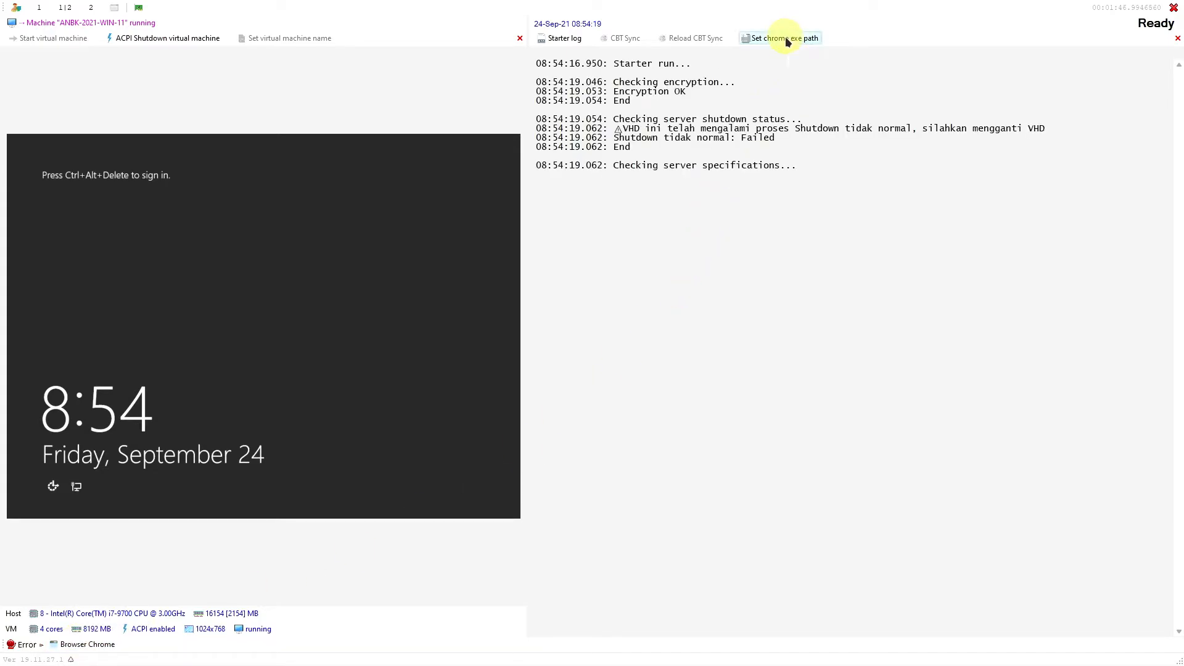
pyautogui.doubleClick(382, 238)
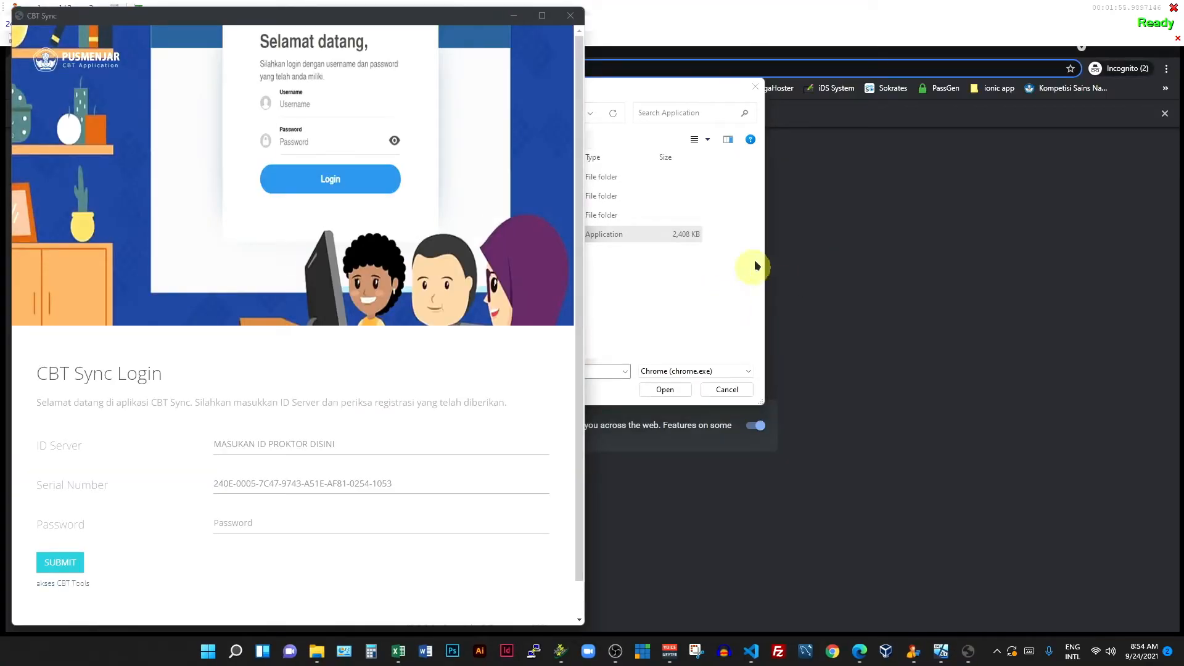
pyautogui.moveTo(642, 86); pyautogui.dragTo(877, 151)
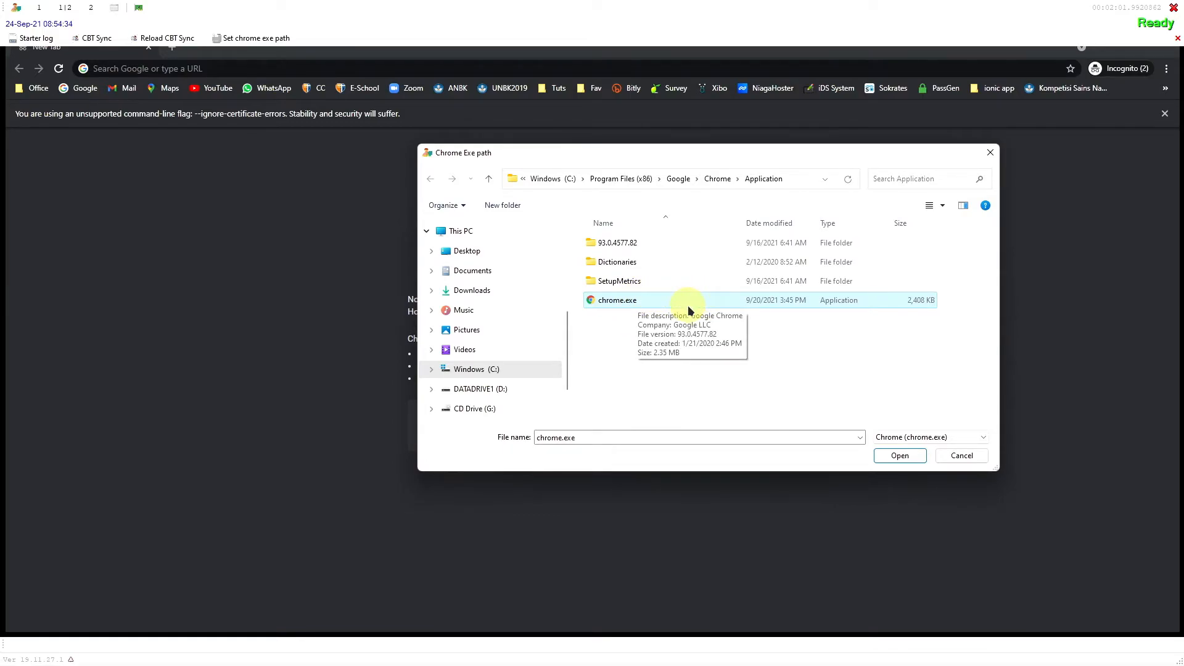
pyautogui.click(896, 455)
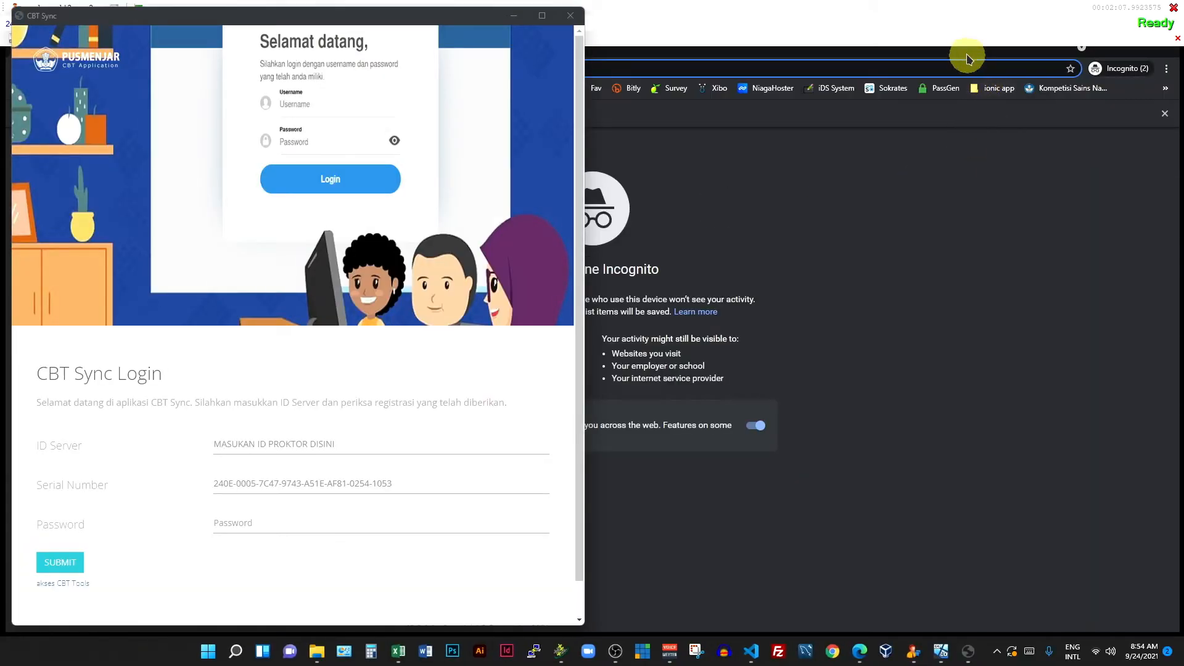
# Close the separate CBT Sync and Incognito browser windows and switch between the split view and the CBT Sync pane
pyautogui.click(568, 19)
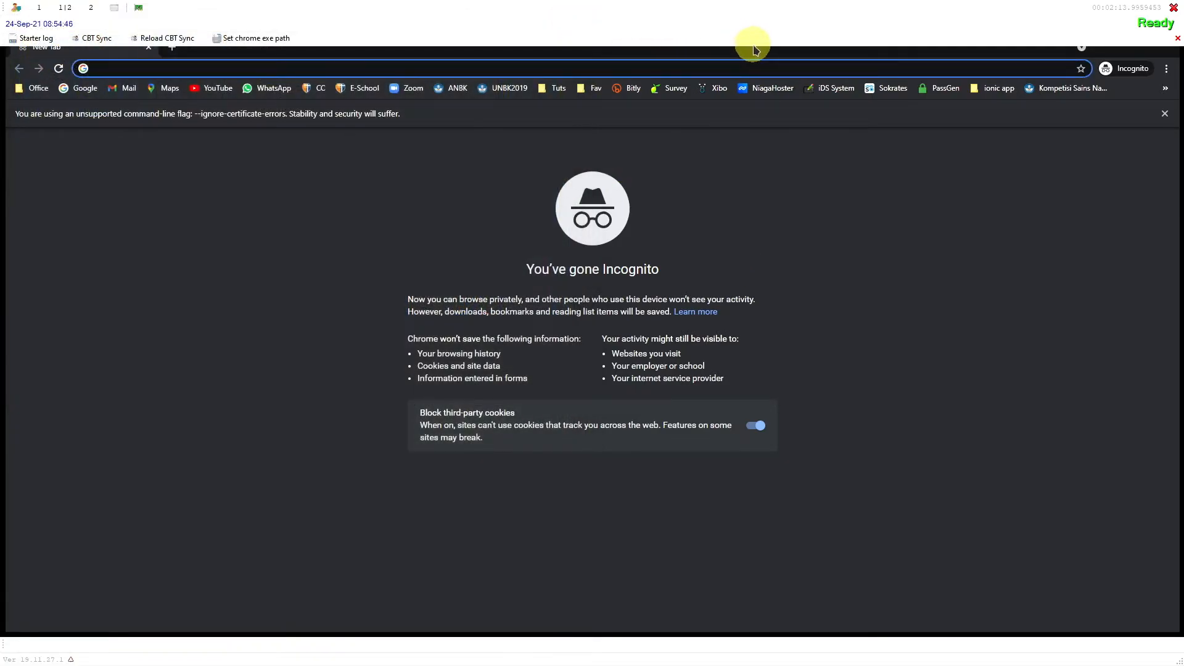
pyautogui.moveTo(753, 48); pyautogui.dragTo(635, 135)
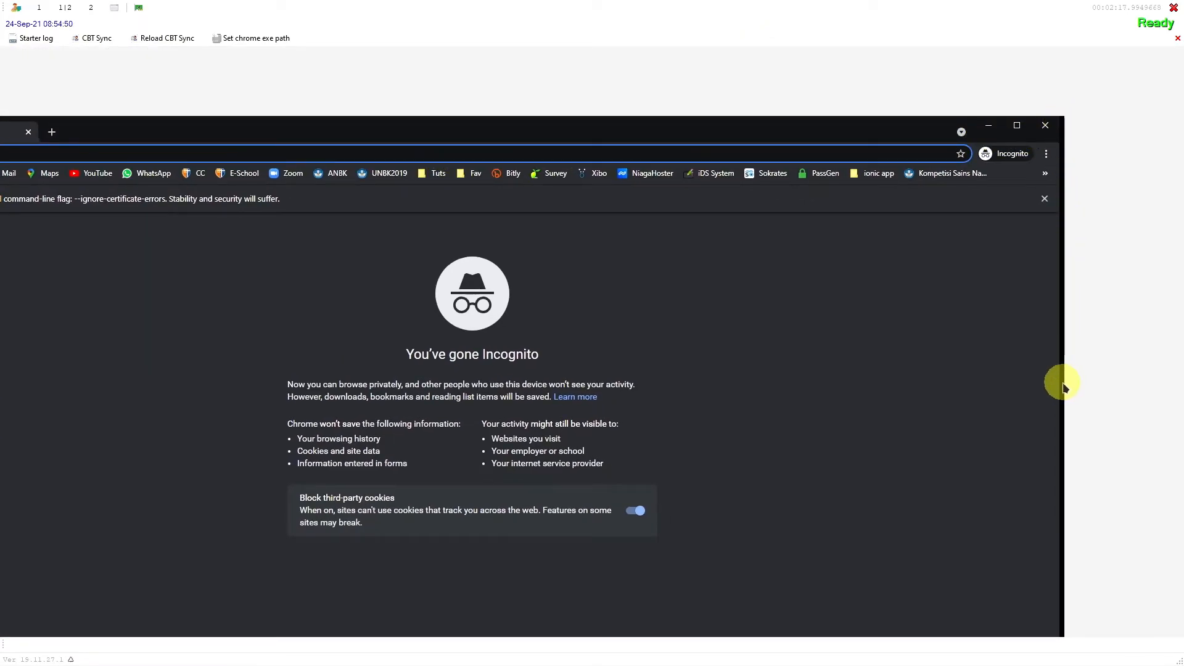
pyautogui.click(1046, 125)
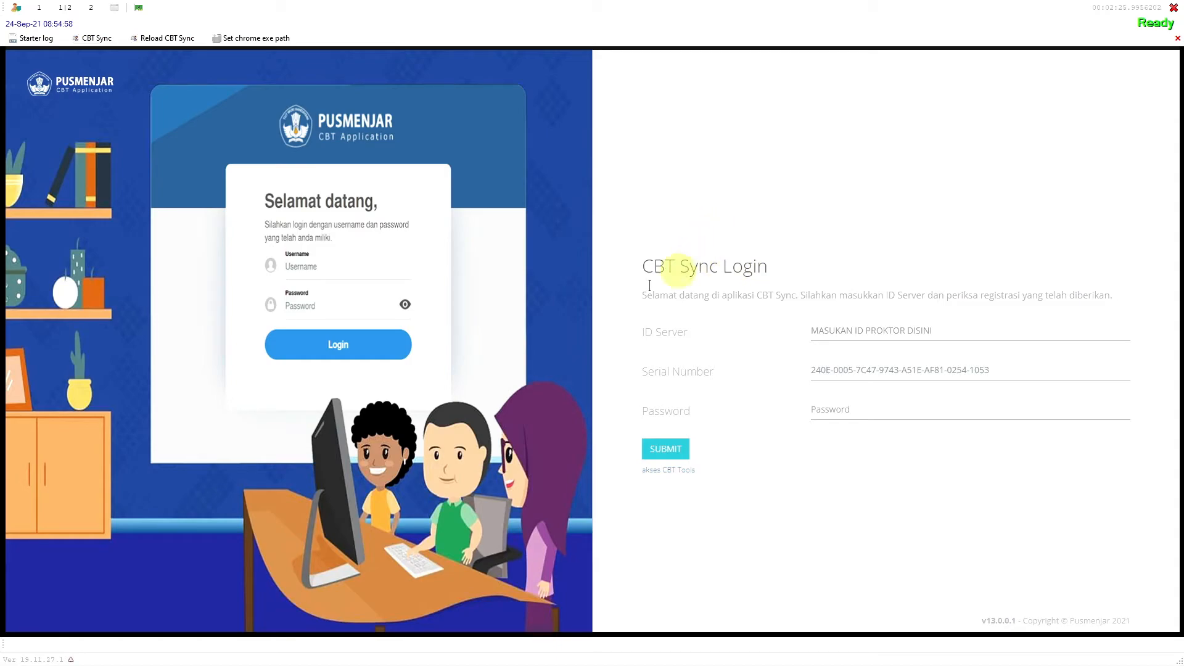
pyautogui.click(67, 8)
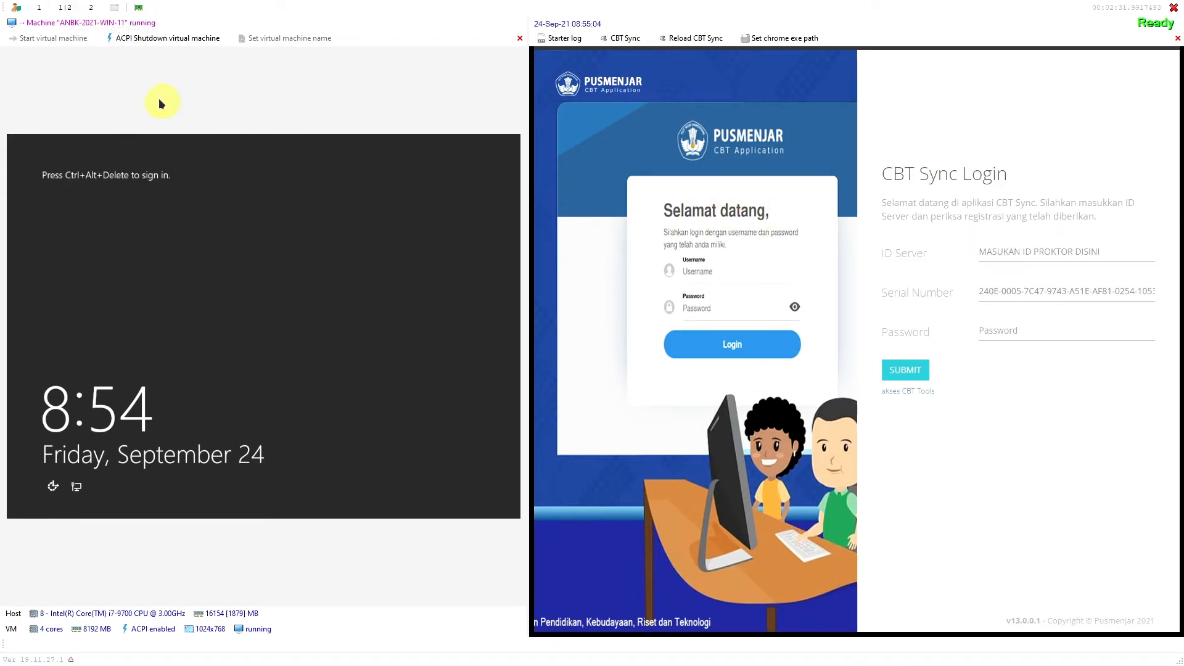
pyautogui.click(90, 9)
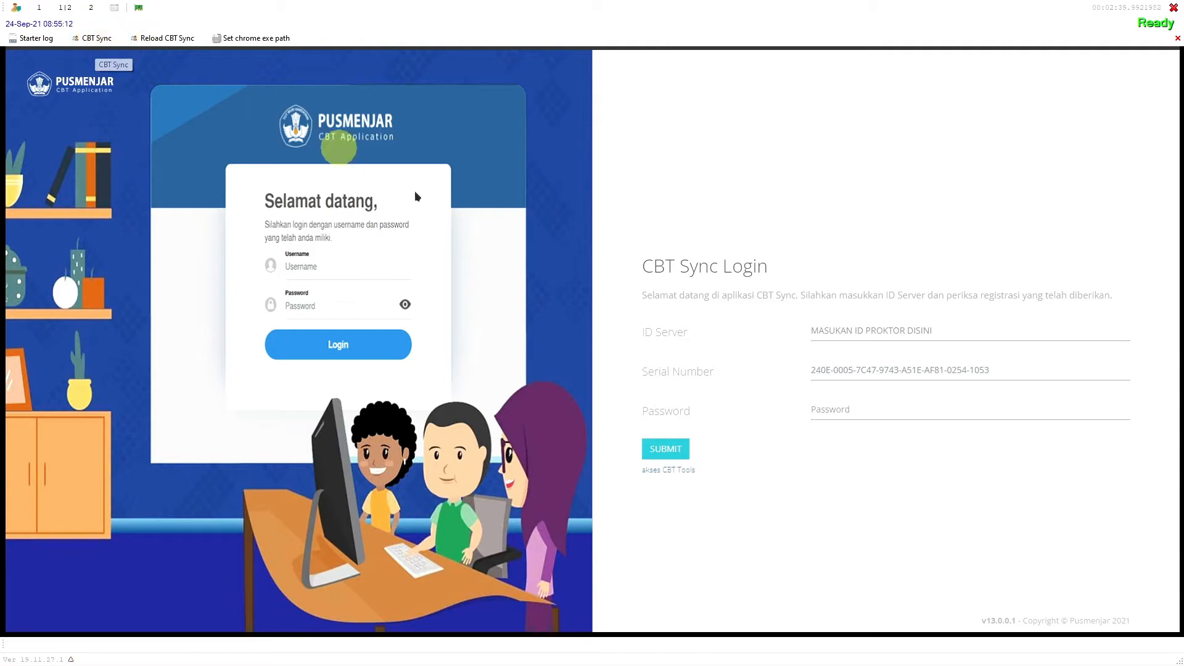
# Leave eXamBrowser Admin's full-screen mode by entering the exit password
pyautogui.click(117, 11)
pyautogui.click(573, 341)
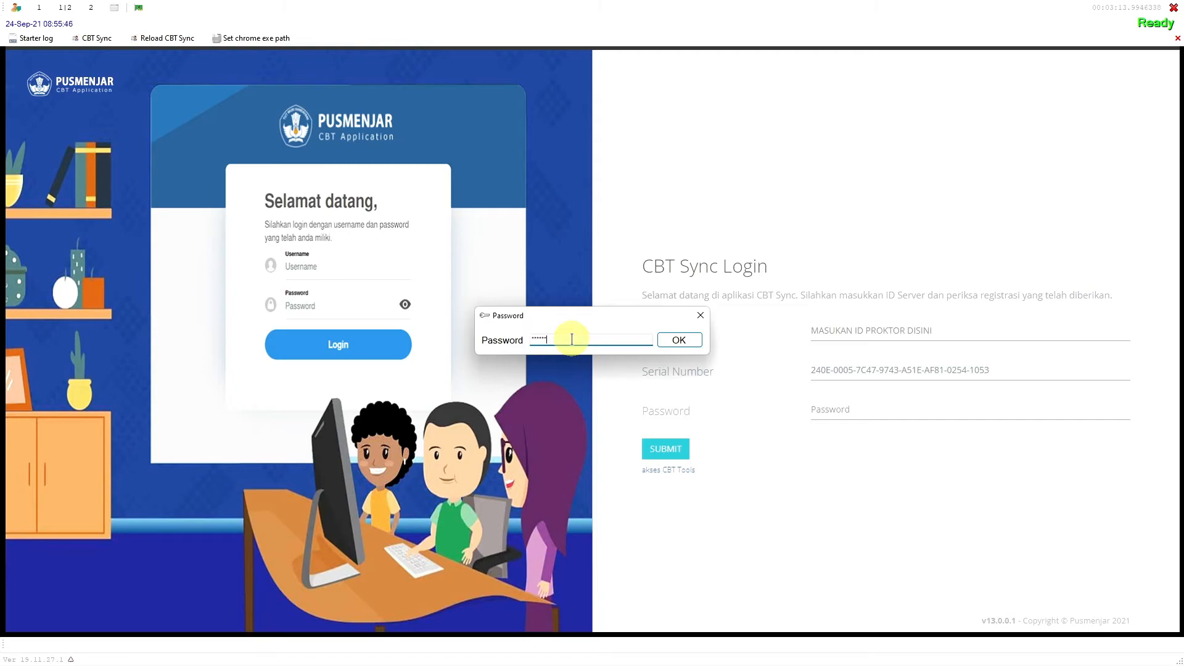
pyautogui.click(679, 340)
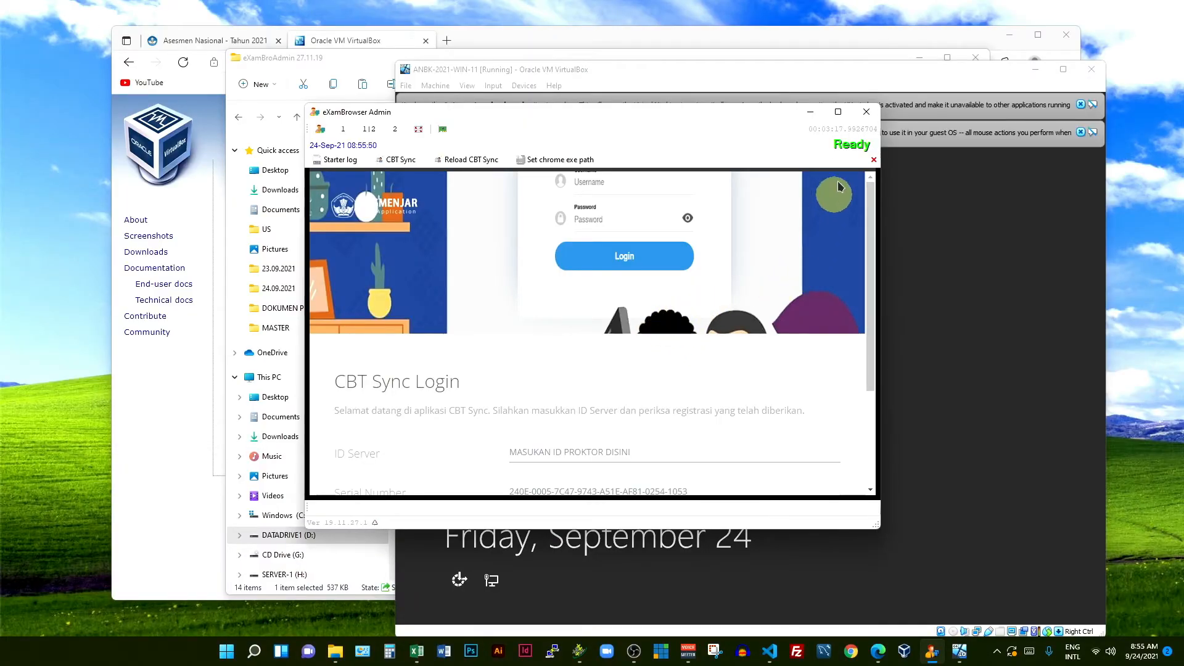
# Minimize the web browser, File Explorer and VirtualBox machine windows, and maximize eXamBrowser Admin
pyautogui.click(1041, 49)
pyautogui.click(1012, 33)
pyautogui.moveTo(875, 57); pyautogui.dragTo(861, 35)
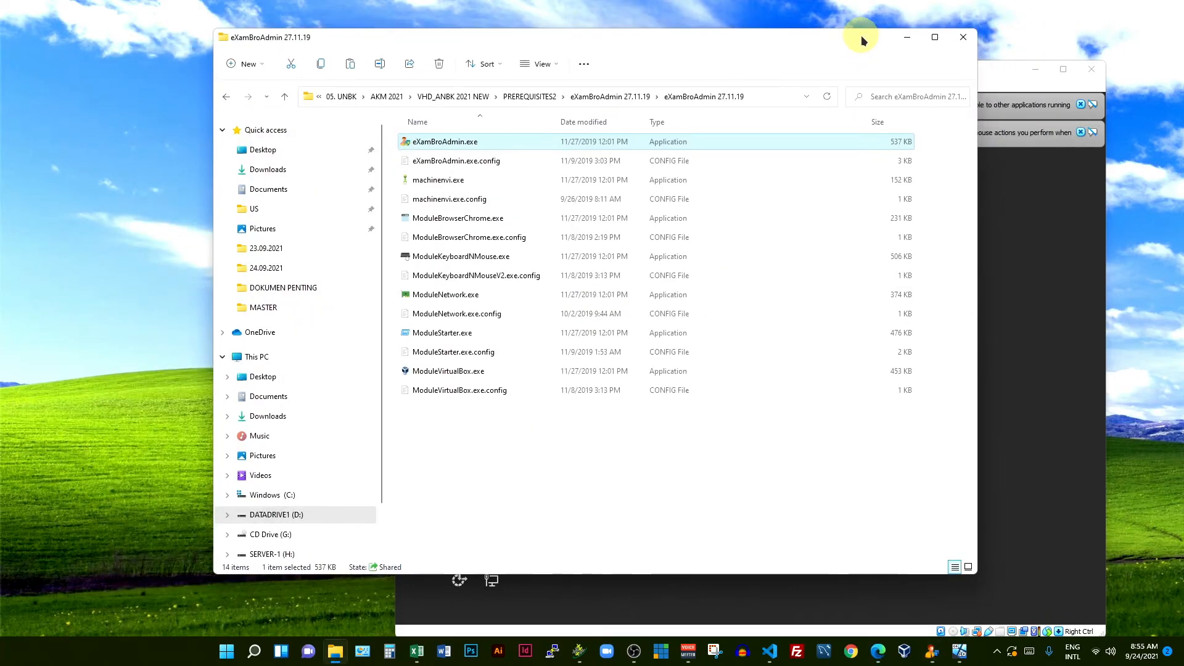
pyautogui.click(905, 35)
pyautogui.click(1045, 79)
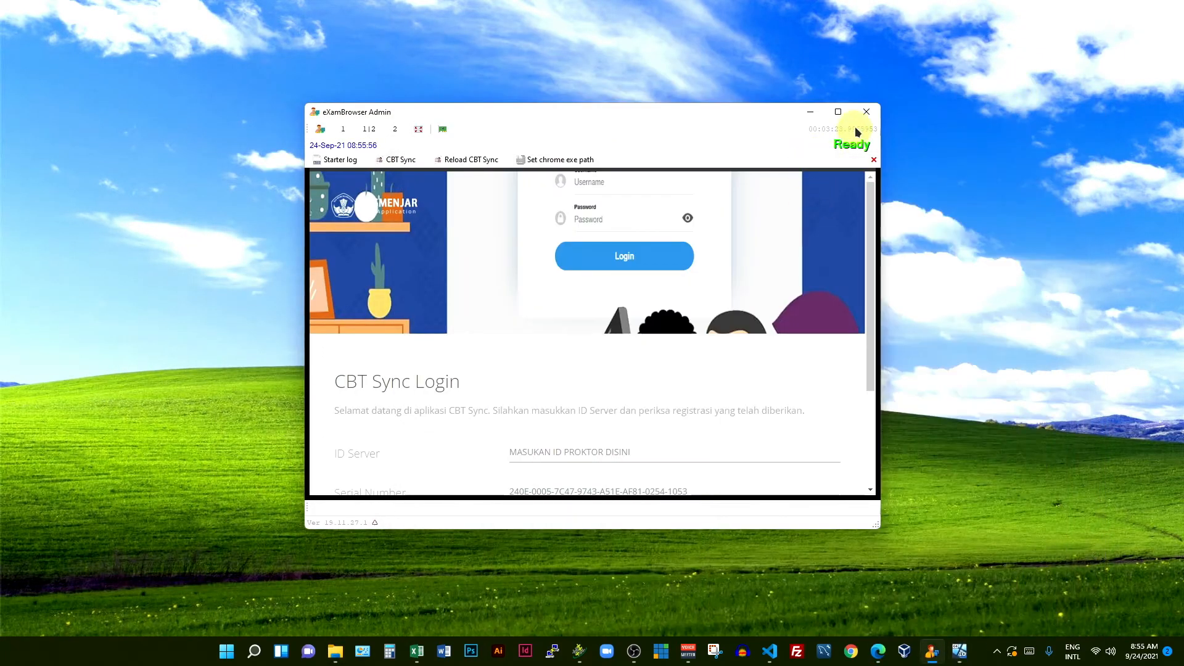
pyautogui.click(838, 112)
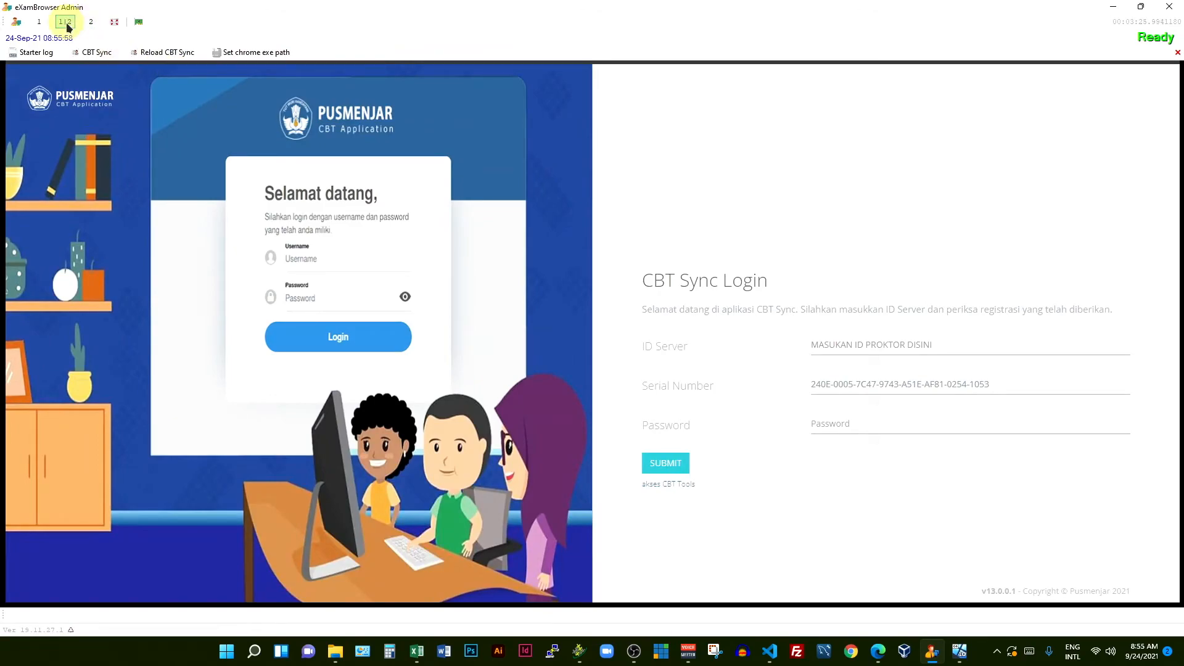
# Show the starter log in the second pane and reload CBT Sync
pyautogui.click(91, 22)
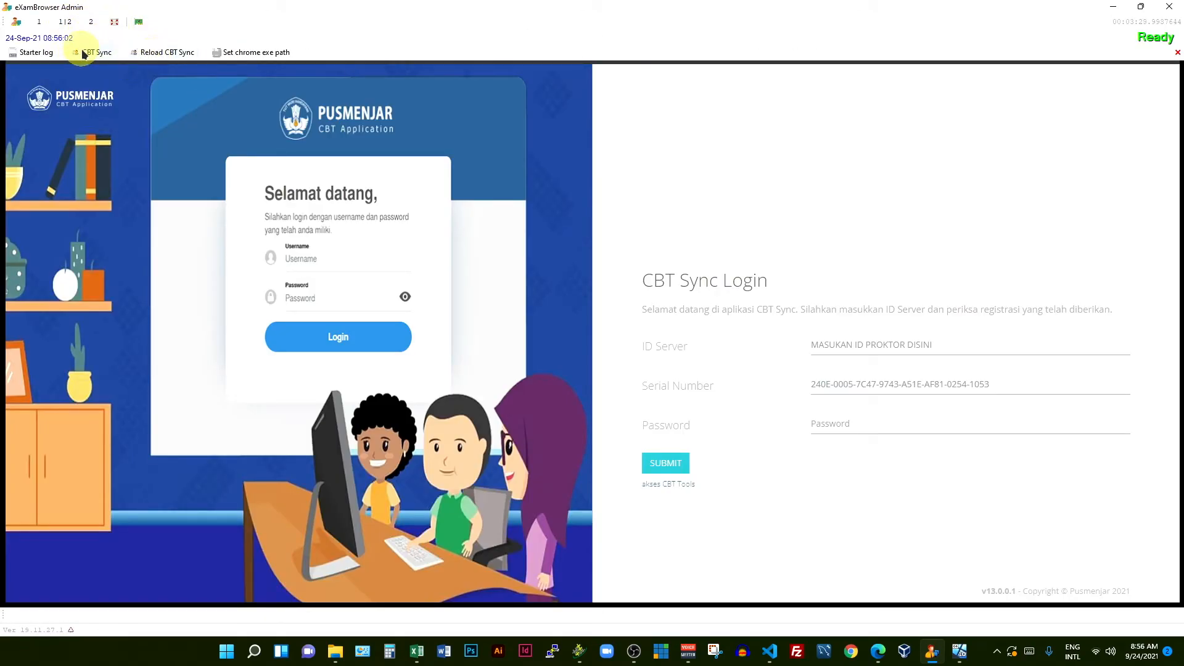
pyautogui.click(49, 53)
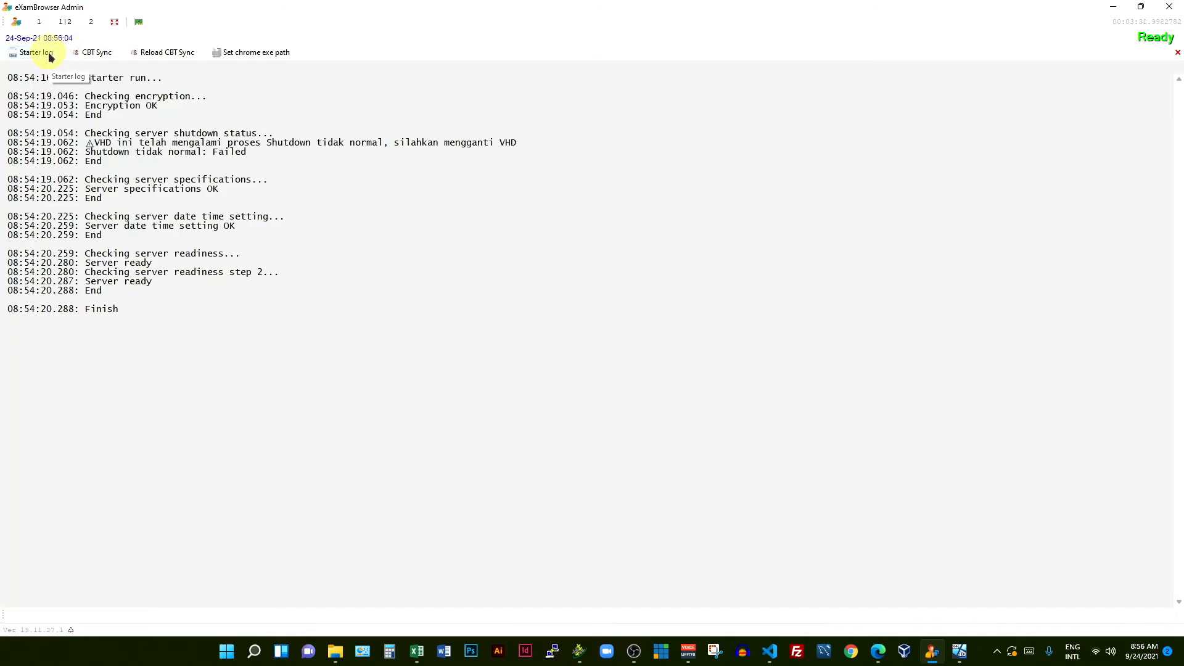
pyautogui.click(102, 53)
pyautogui.click(151, 53)
pyautogui.click(95, 54)
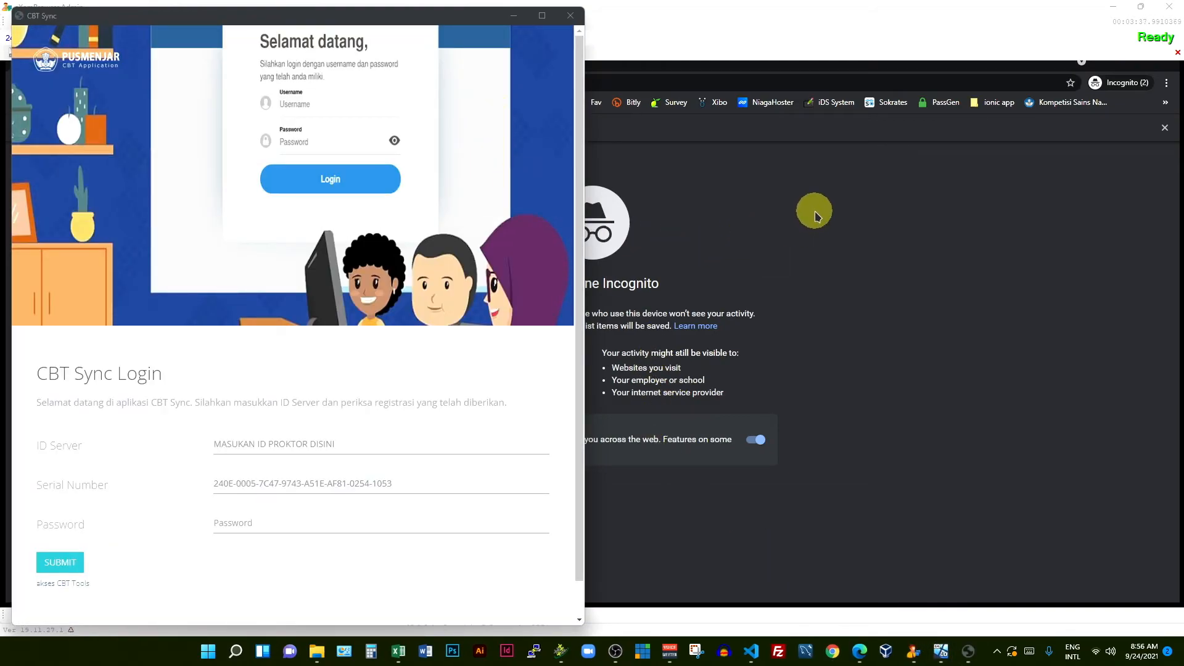
# Close the Incognito browser window and minimize eXamBrowser Admin so only the CBT Sync window stays on the desktop
pyautogui.moveTo(877, 71); pyautogui.dragTo(782, 151)
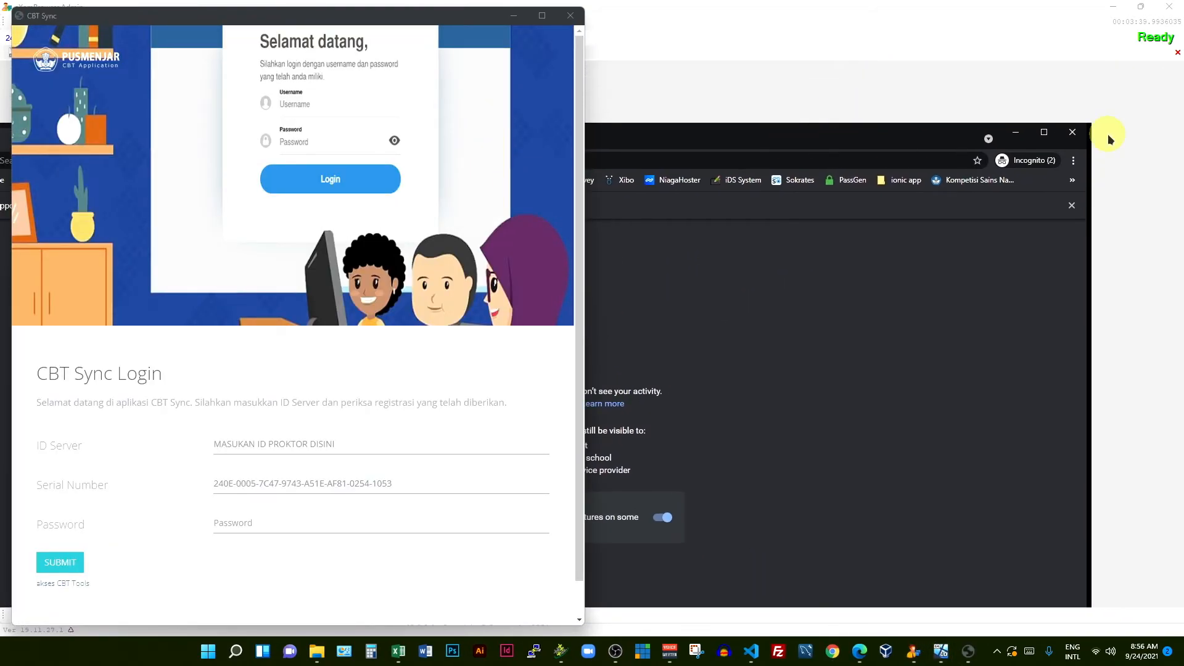
pyautogui.click(1074, 133)
pyautogui.moveTo(449, 22); pyautogui.dragTo(604, 32)
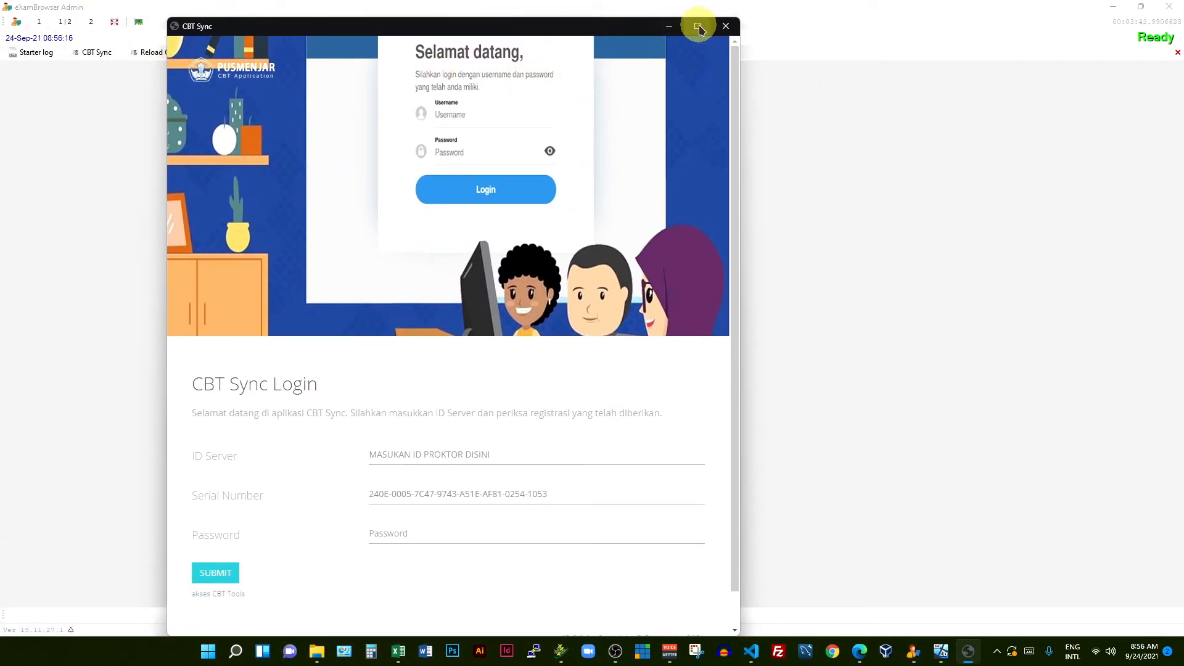
pyautogui.click(1114, 8)
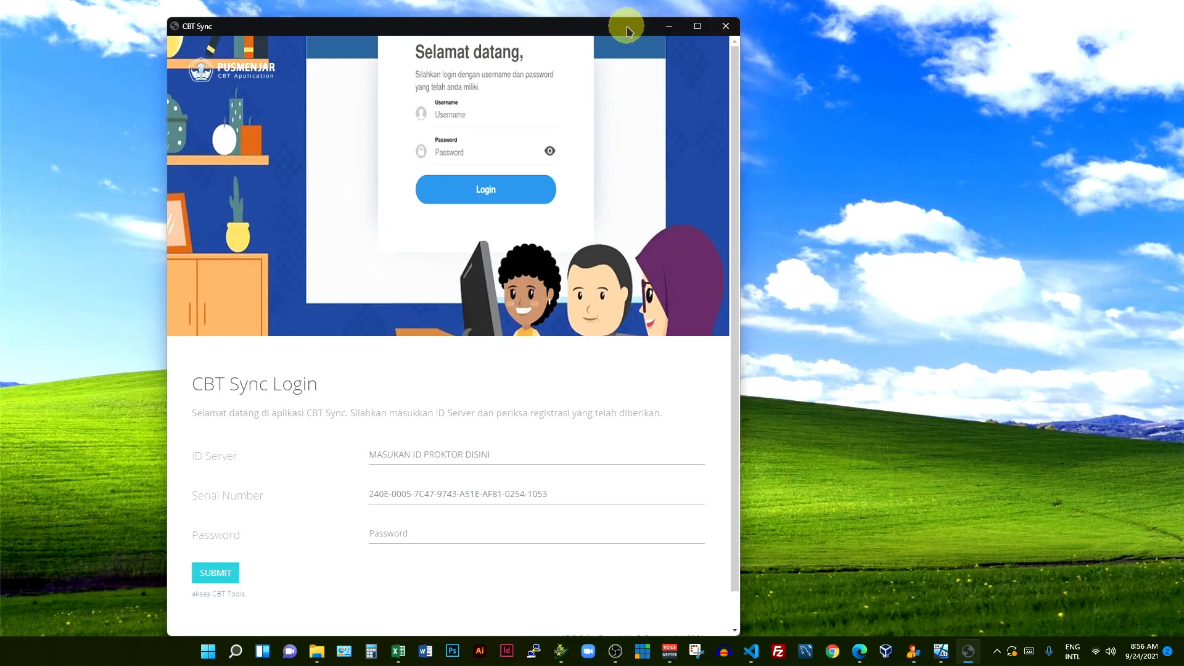
# Try the CBT Sync window maximized, restore it, and widen it to nearly the full screen width
pyautogui.moveTo(624, 27); pyautogui.dragTo(626, 20)
pyautogui.click(701, 19)
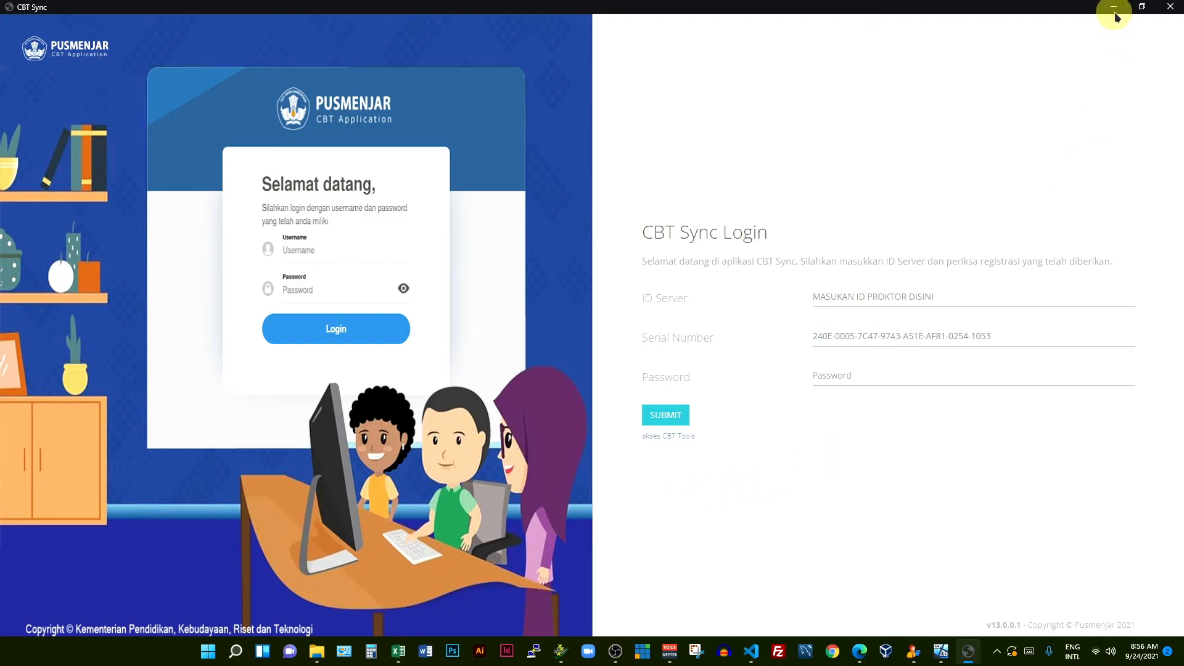
pyautogui.click(1138, 11)
pyautogui.moveTo(576, 22); pyautogui.dragTo(431, 19)
pyautogui.moveTo(597, 204); pyautogui.dragTo(1172, 185)
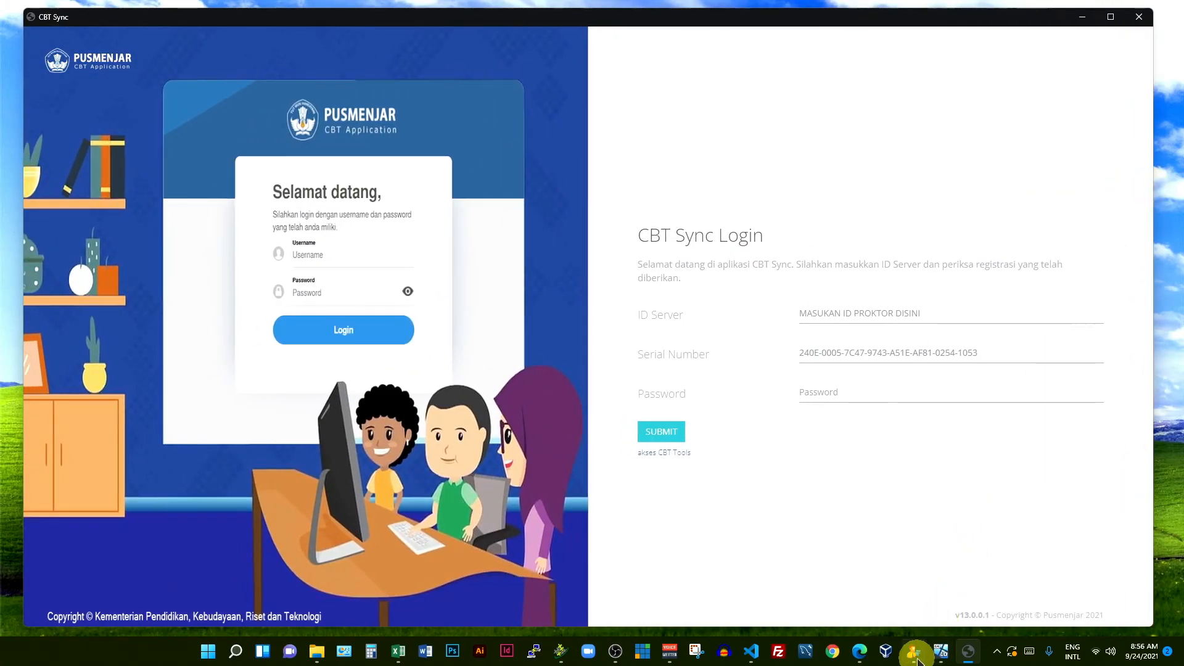
# Show the running virtual machine in eXamBrowser Admin's split view and return to the CBT Sync window
pyautogui.click(914, 652)
pyautogui.click(64, 22)
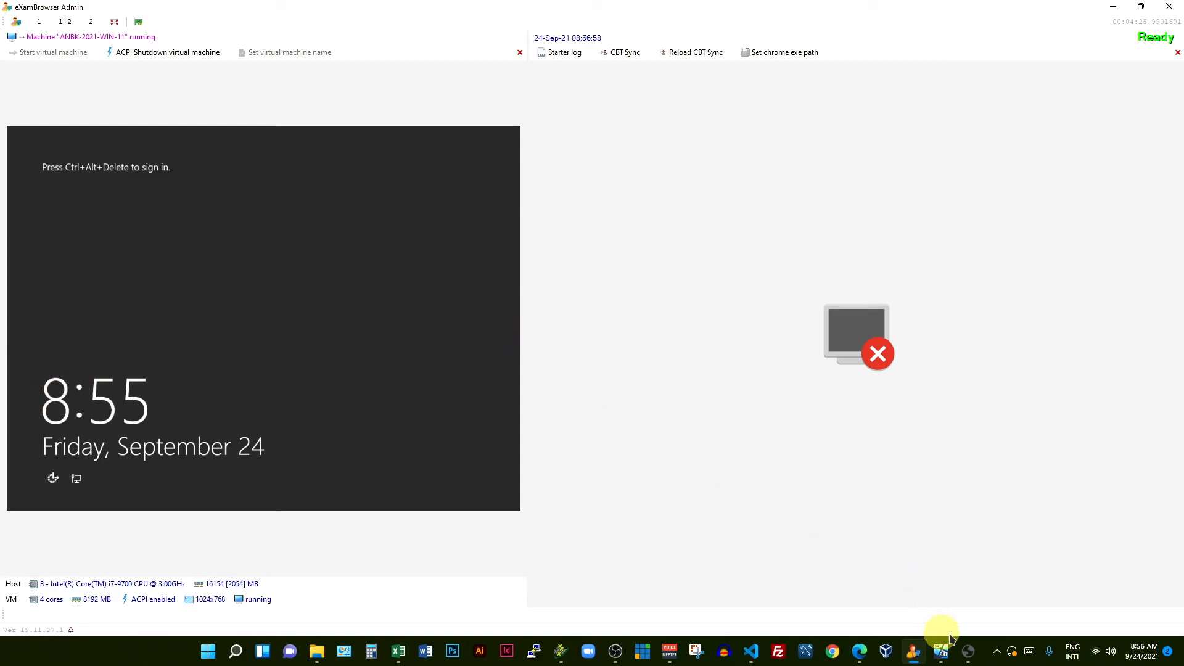
pyautogui.click(970, 660)
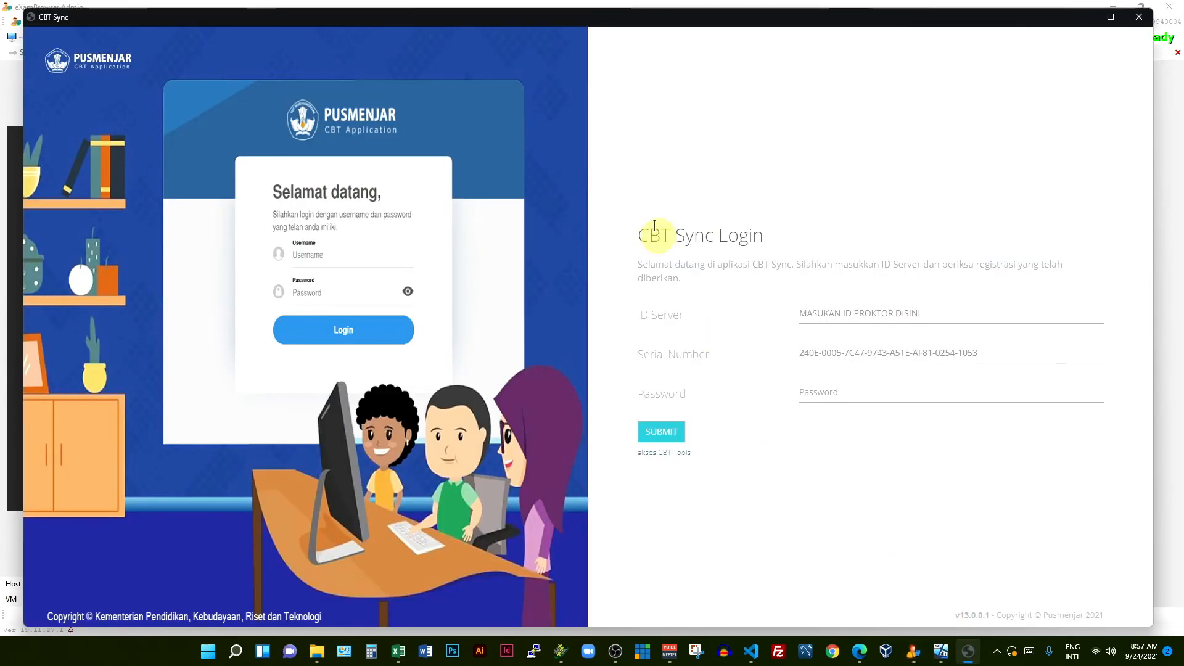